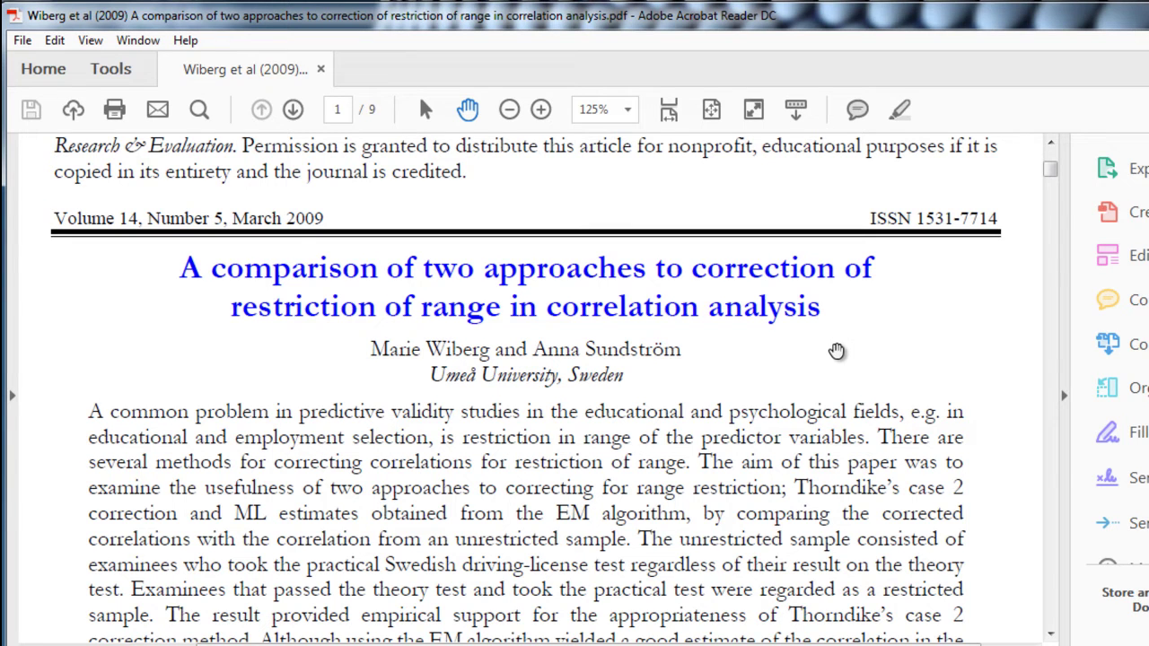
Scroll the Wiberg paper from page 1 down to page 5's Figure 1 competence-shortage scatter plot
{"action": "scroll", "coordinate": [836, 350], "scroll_direction": "down", "scroll_amount": 1}
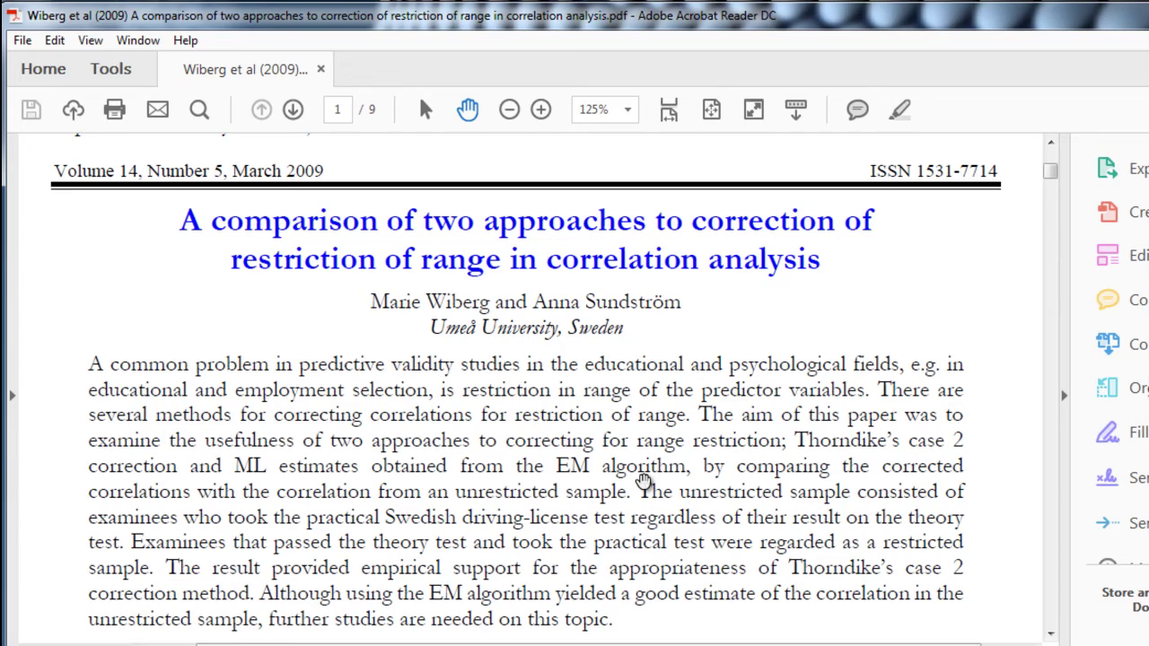
{"action": "scroll", "coordinate": [643, 482], "scroll_direction": "down", "scroll_amount": 15}
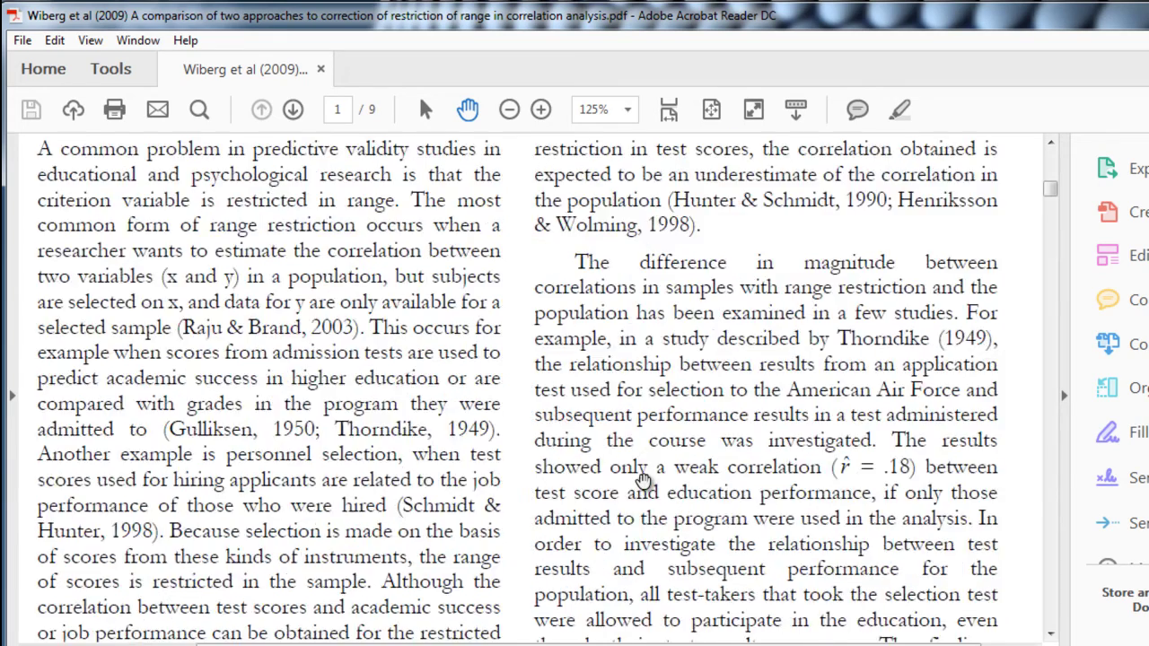
{"action": "scroll", "coordinate": [643, 482], "scroll_direction": "down", "scroll_amount": 17}
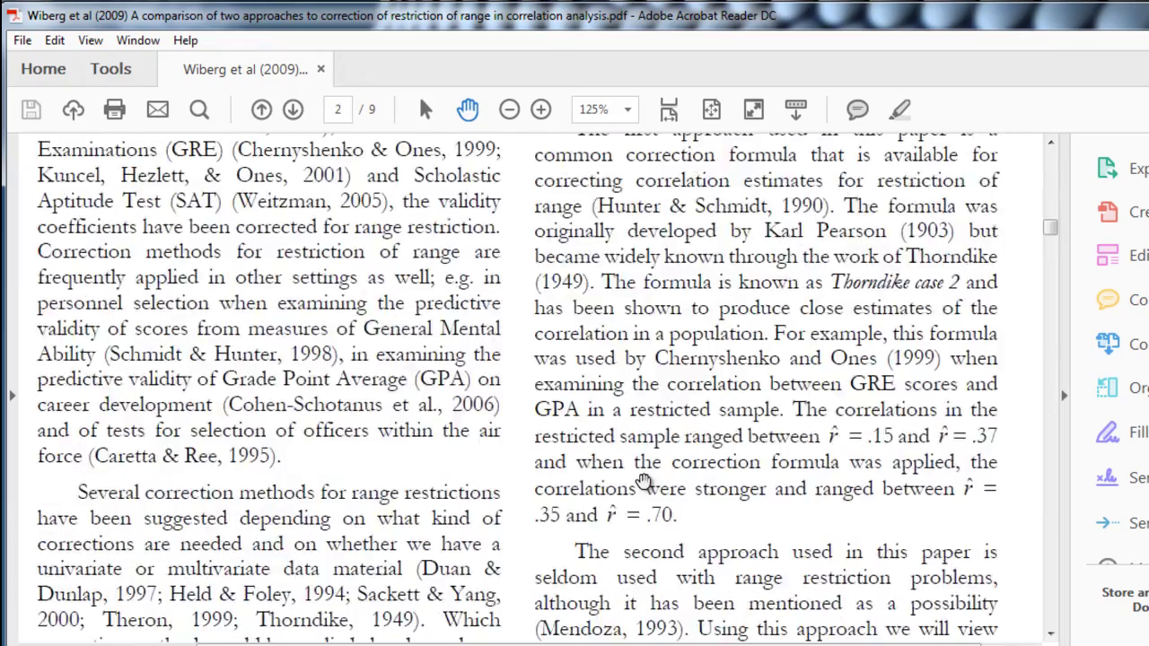
{"action": "scroll", "coordinate": [643, 482], "scroll_direction": "down", "scroll_amount": 20}
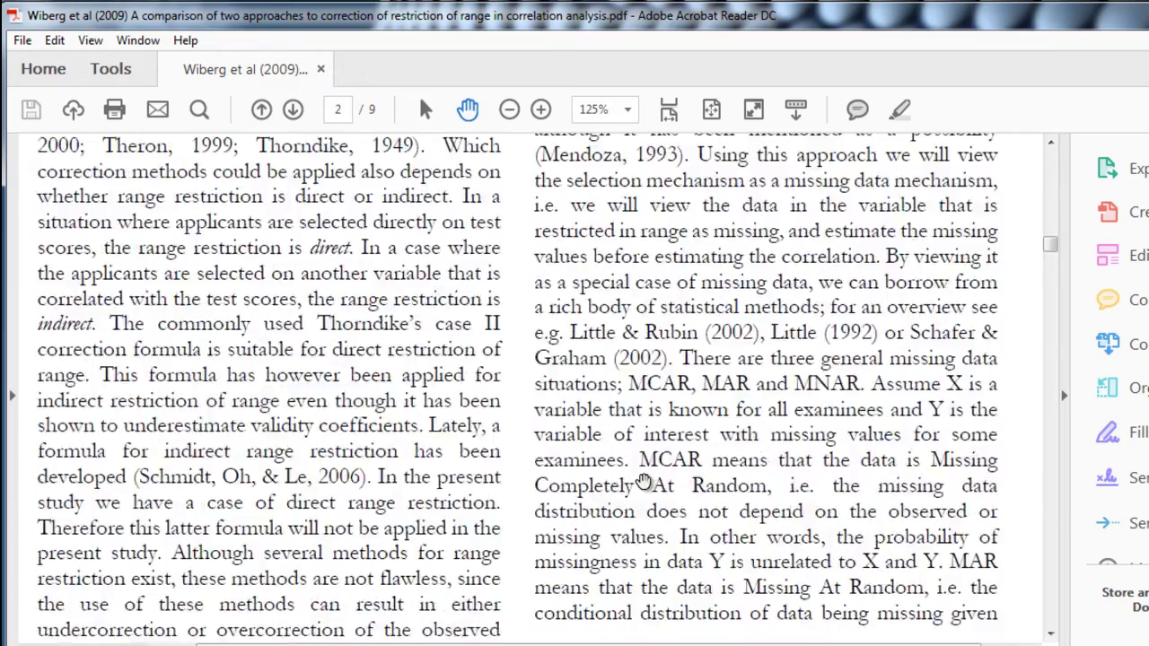
{"action": "scroll", "coordinate": [643, 482], "scroll_direction": "down", "scroll_amount": 20}
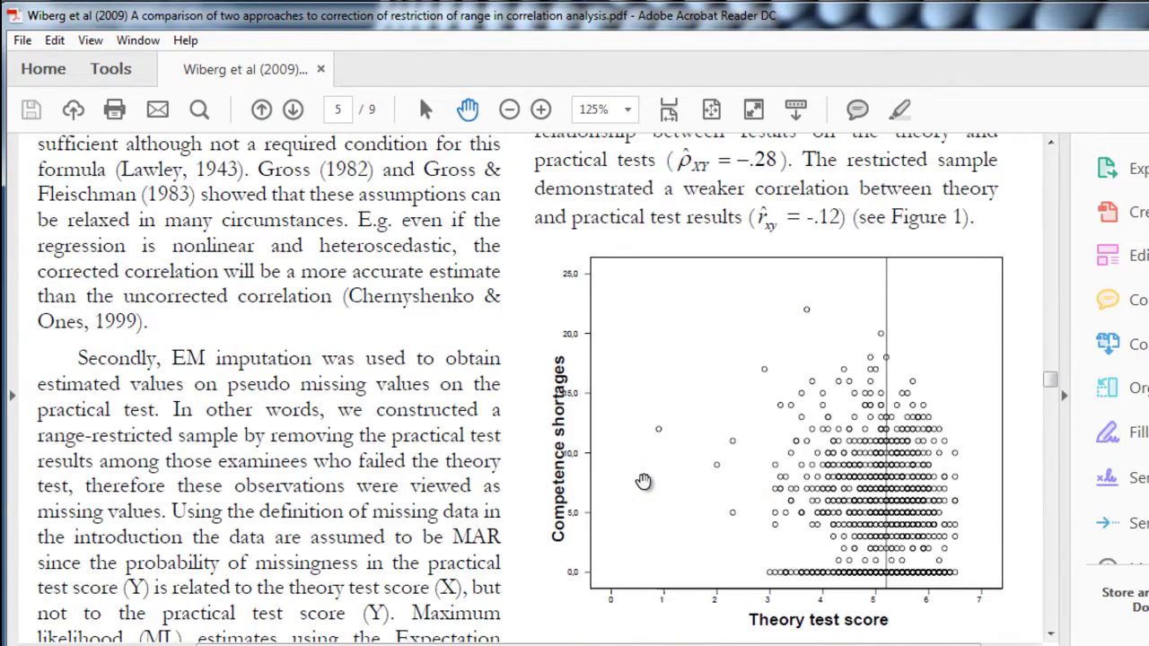
{"action": "scroll", "coordinate": [642, 482], "scroll_direction": "down", "scroll_amount": 1}
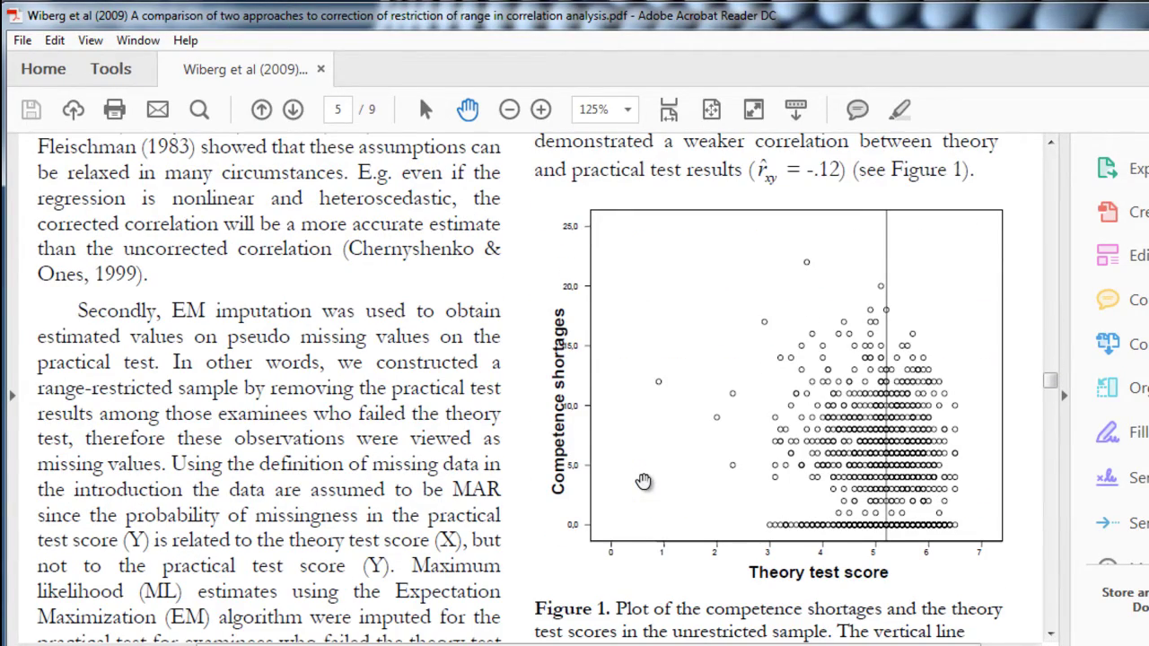
{"action": "scroll", "coordinate": [642, 482], "scroll_direction": "down", "scroll_amount": 1}
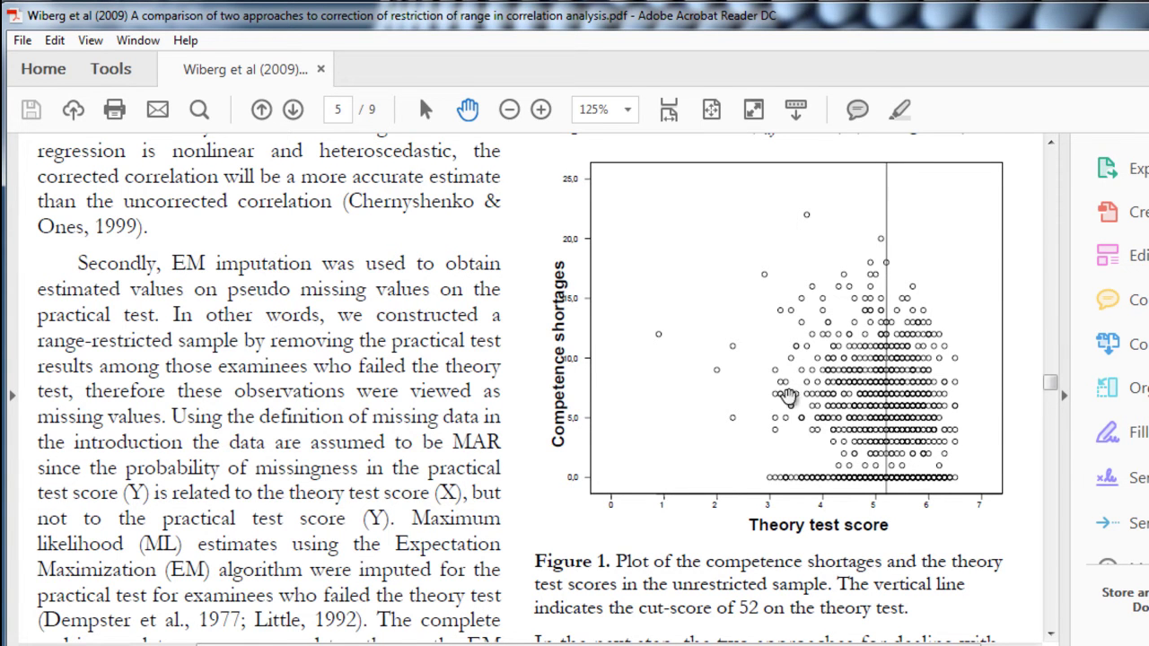
{"action": "scroll", "coordinate": [835, 466], "scroll_direction": "down", "scroll_amount": 3}
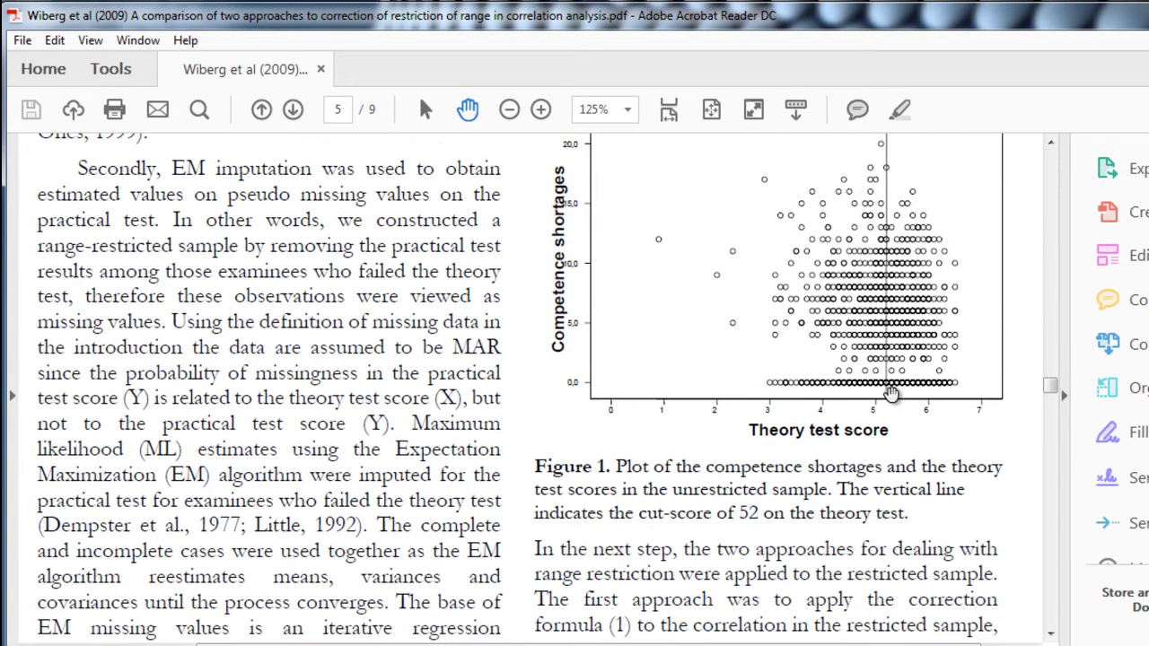
{"action": "scroll", "coordinate": [892, 397], "scroll_direction": "up", "scroll_amount": 3}
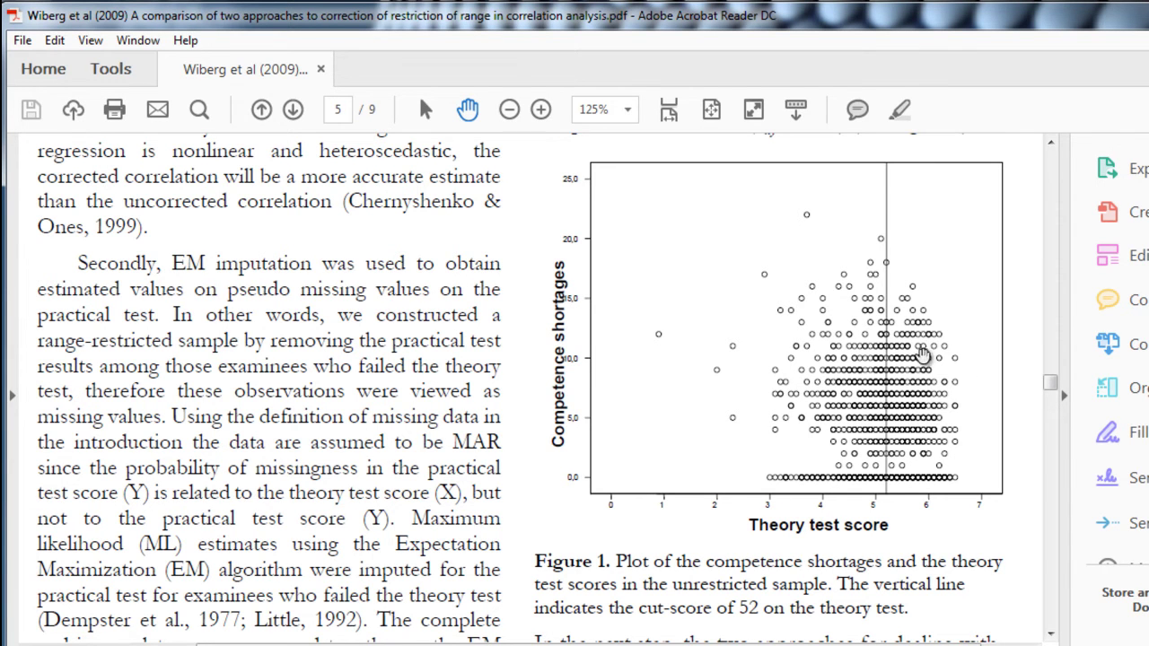
{"action": "scroll", "coordinate": [925, 357], "scroll_direction": "down", "scroll_amount": 5}
{"action": "scroll", "coordinate": [933, 431], "scroll_direction": "down", "scroll_amount": 8}
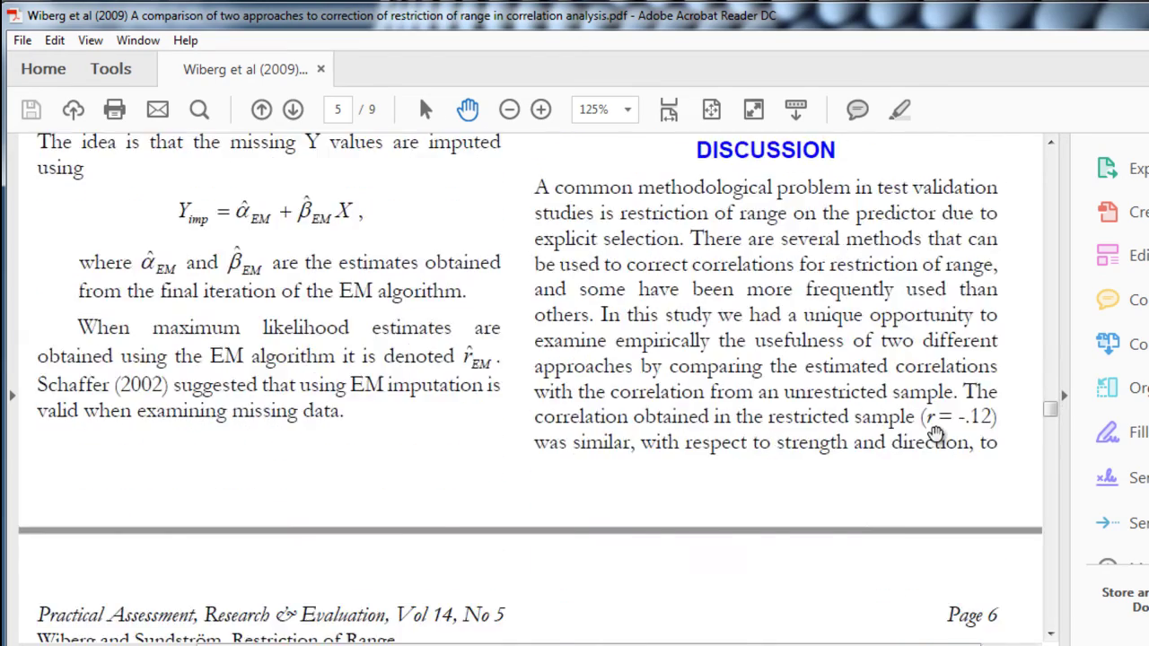
{"action": "scroll", "coordinate": [934, 432], "scroll_direction": "down", "scroll_amount": 3}
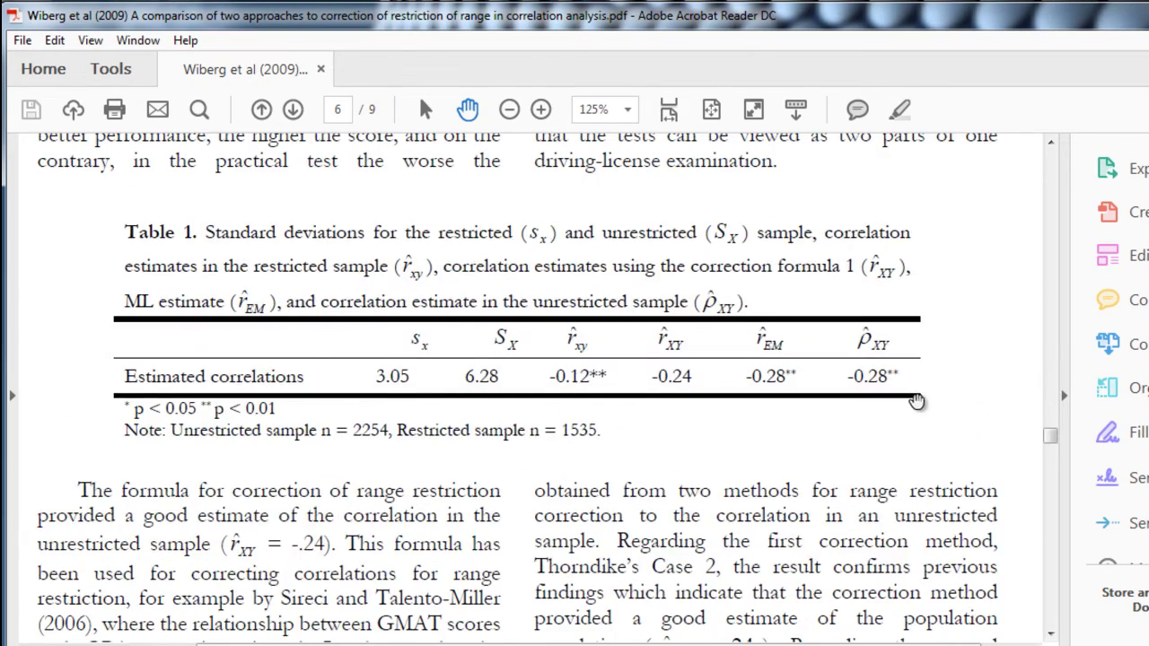
{"action": "scroll", "coordinate": [898, 413], "scroll_direction": "up", "scroll_amount": 1}
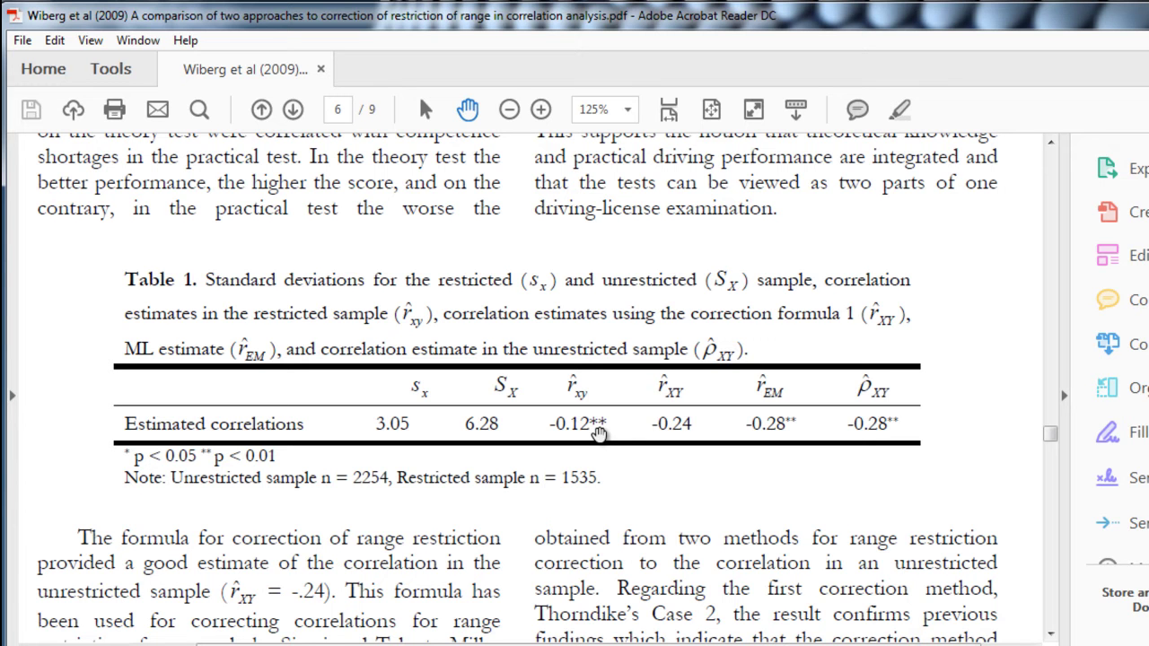
{"action": "scroll", "coordinate": [598, 433], "scroll_direction": "up", "scroll_amount": 15}
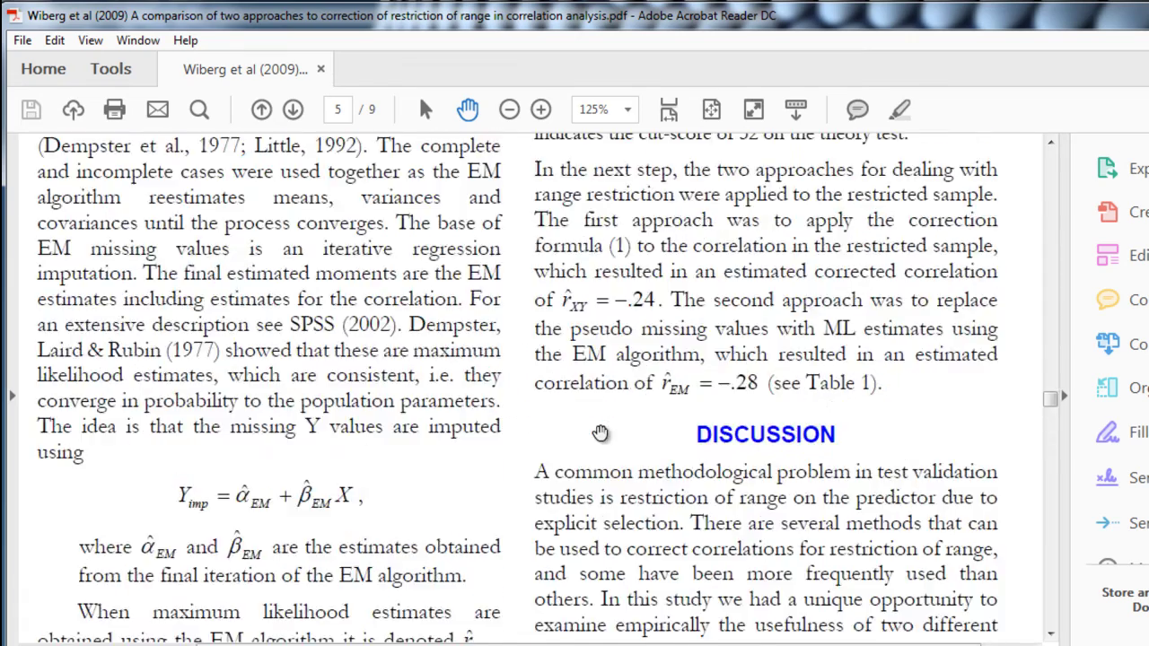
{"action": "scroll", "coordinate": [599, 434], "scroll_direction": "up", "scroll_amount": 2}
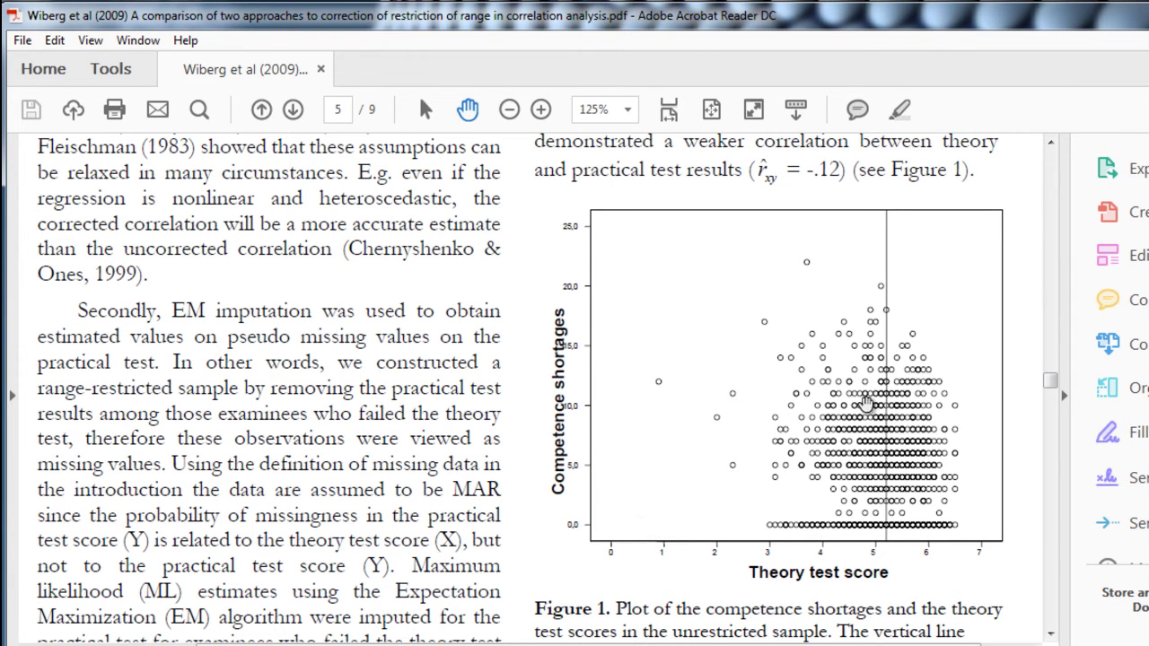
{"action": "scroll", "coordinate": [795, 424], "scroll_direction": "down", "scroll_amount": 15}
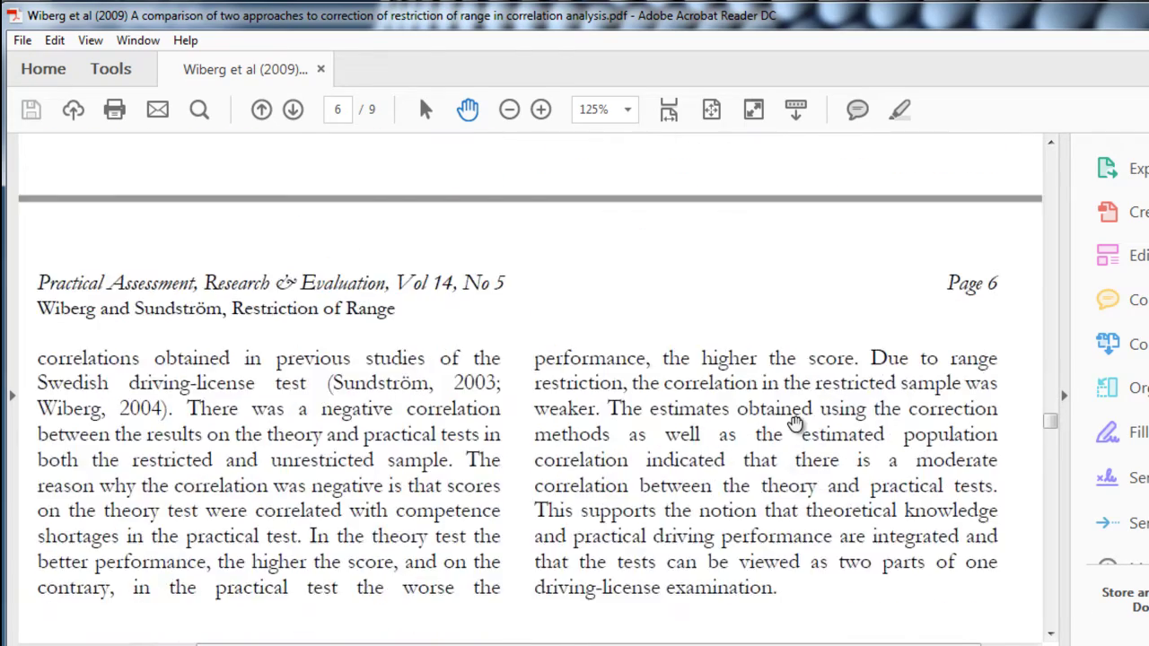
{"action": "scroll", "coordinate": [795, 423], "scroll_direction": "down", "scroll_amount": 1}
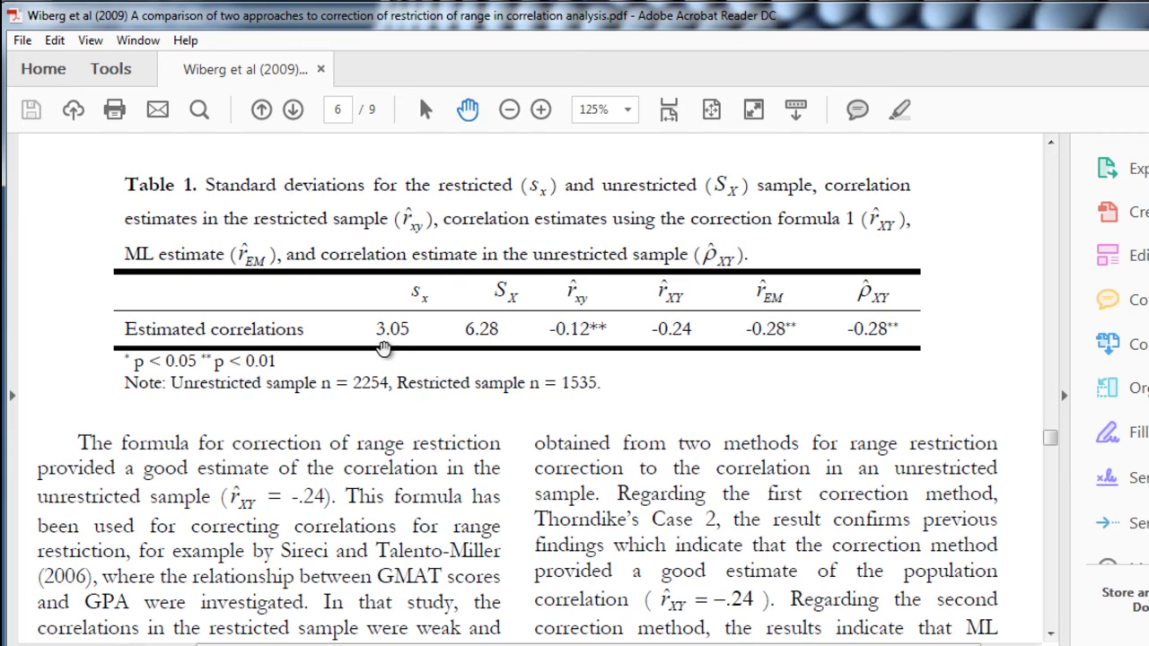
{"action": "scroll", "coordinate": [597, 410], "scroll_direction": "up", "scroll_amount": 10}
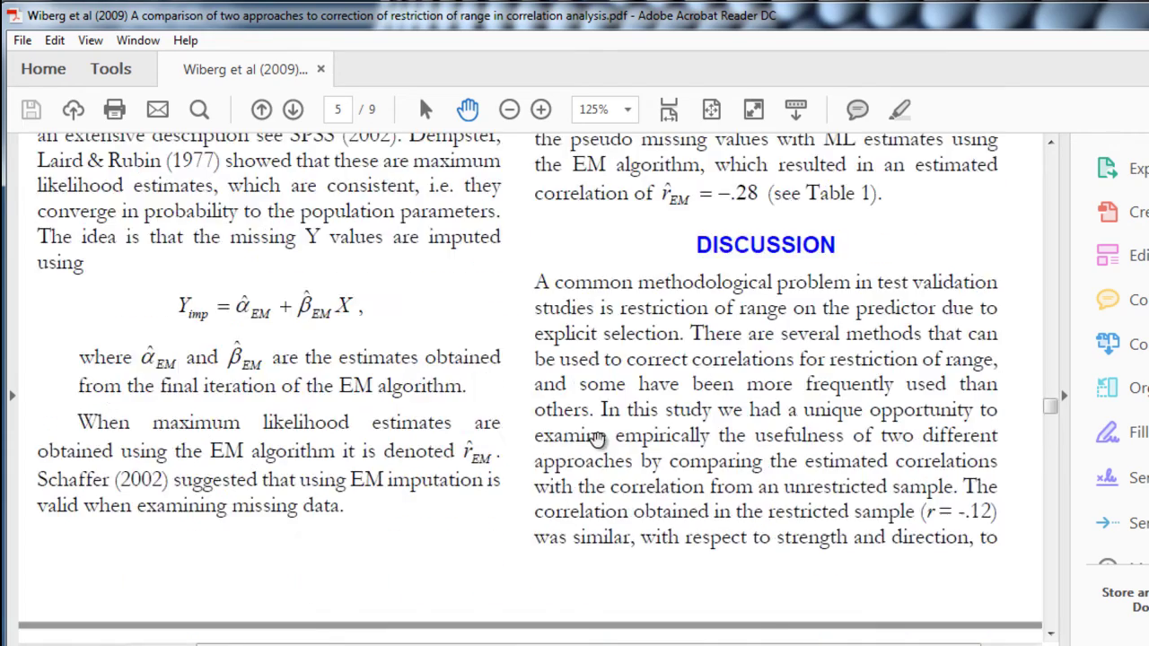
{"action": "scroll", "coordinate": [598, 440], "scroll_direction": "up", "scroll_amount": 3}
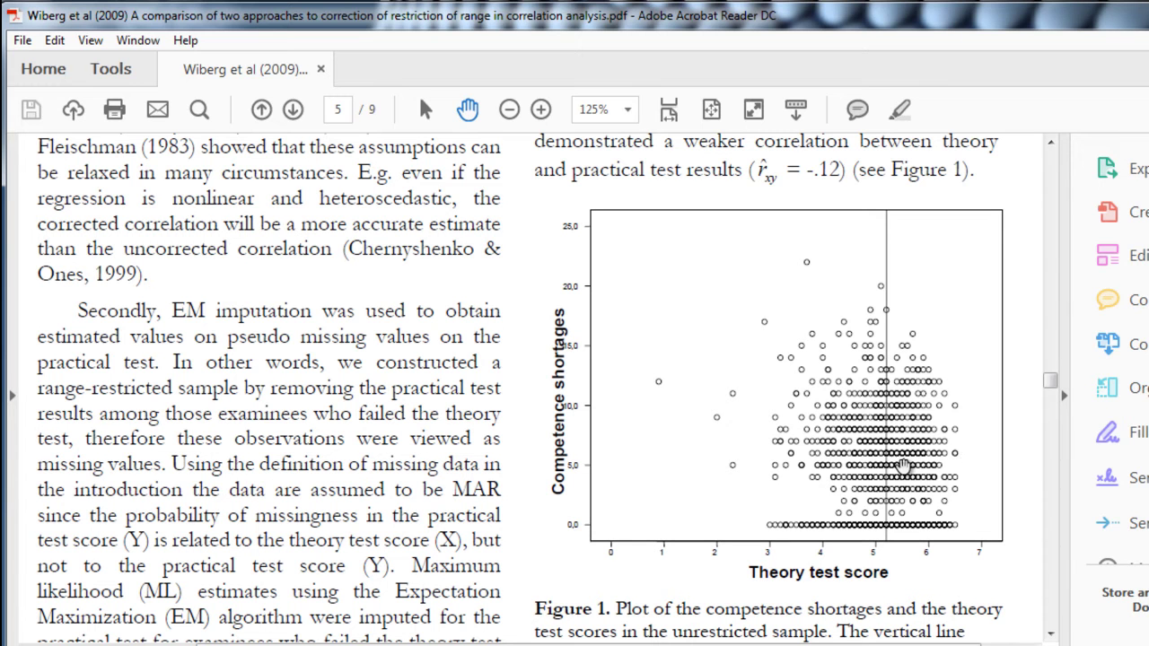
Scroll past Table 1 on page 6, then back up to page 4's Thorndike case 2 text
{"action": "scroll", "coordinate": [905, 466], "scroll_direction": "down", "scroll_amount": 8}
{"action": "scroll", "coordinate": [905, 466], "scroll_direction": "down", "scroll_amount": 20}
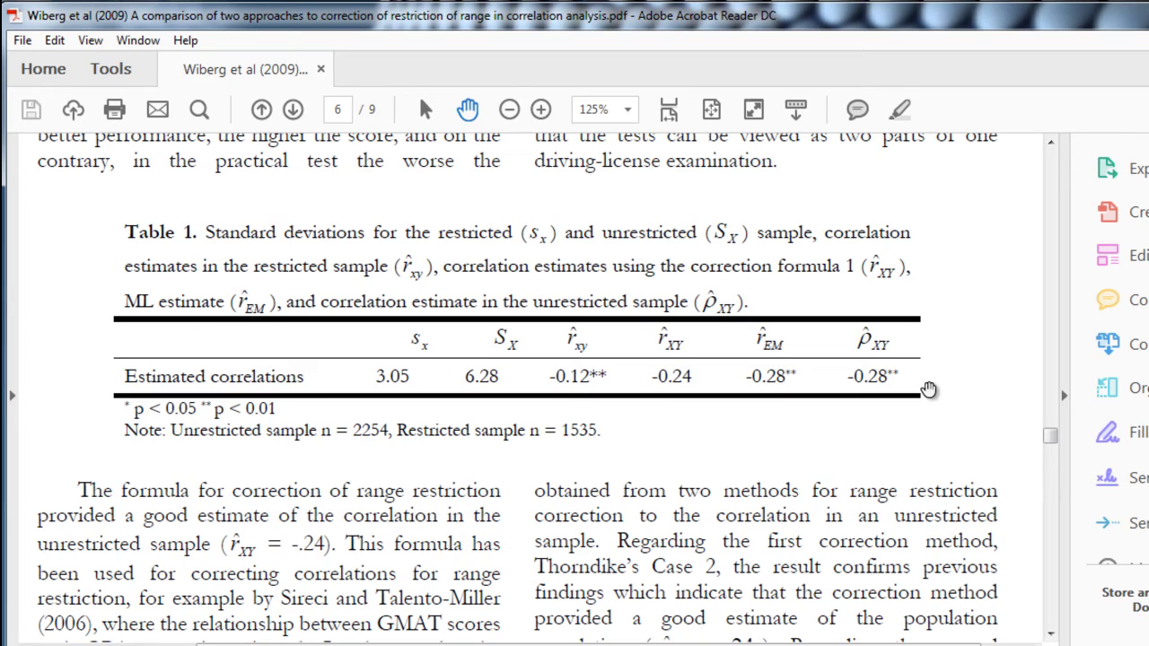
{"action": "scroll", "coordinate": [928, 388], "scroll_direction": "up", "scroll_amount": 15}
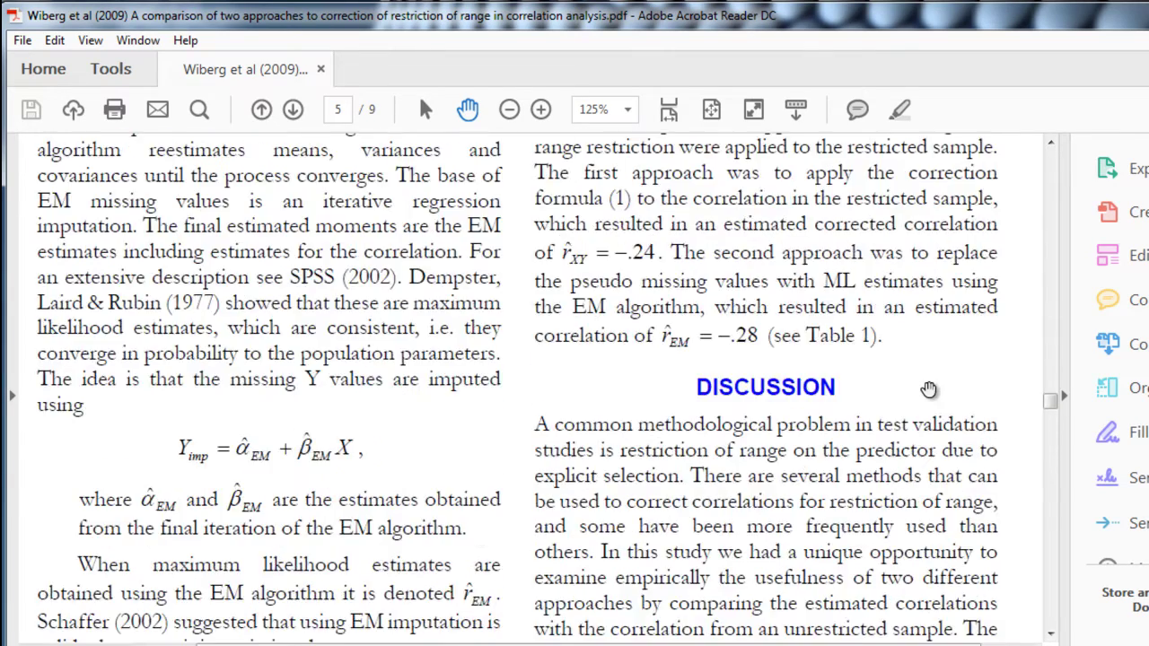
{"action": "scroll", "coordinate": [928, 388], "scroll_direction": "up", "scroll_amount": 12}
{"action": "scroll", "coordinate": [928, 389], "scroll_direction": "down", "scroll_amount": 7}
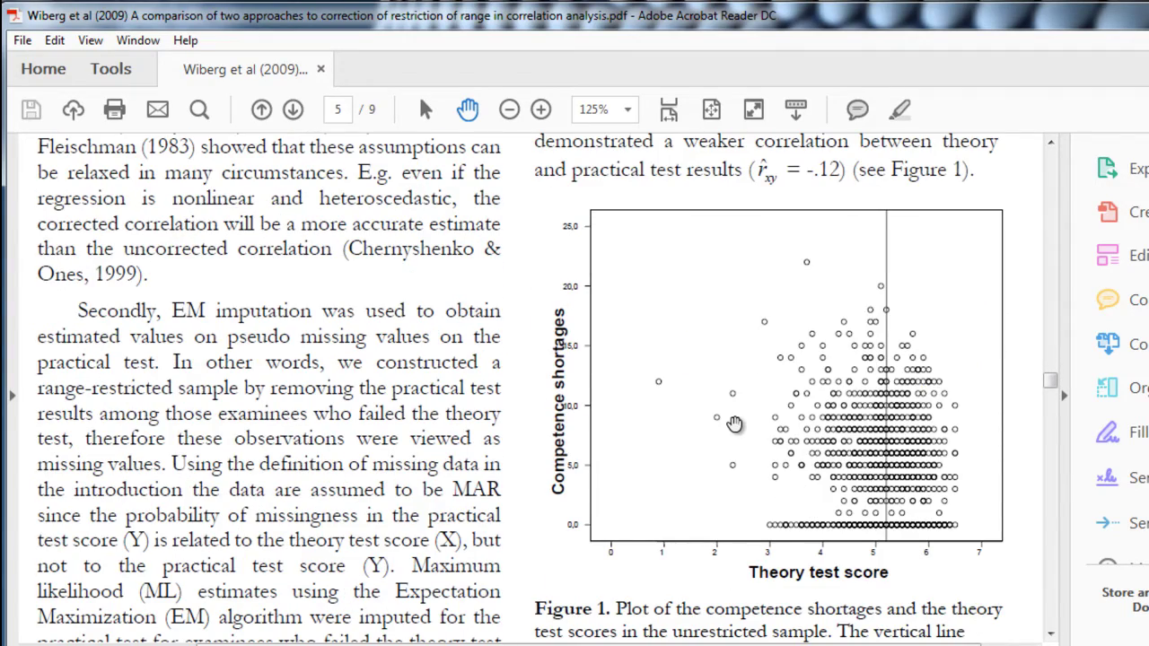
{"action": "scroll", "coordinate": [737, 424], "scroll_direction": "up", "scroll_amount": 7}
{"action": "scroll", "coordinate": [736, 424], "scroll_direction": "up", "scroll_amount": 20}
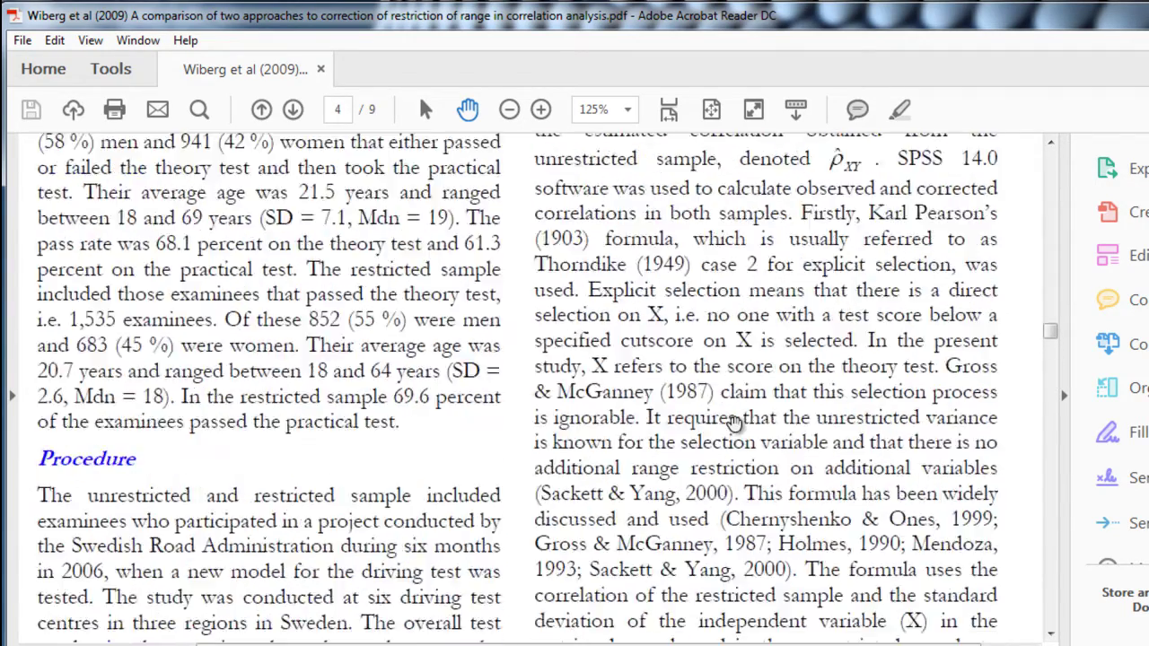
Scroll from formula (1) on page 4 down to page 5's EM imputation paragraph and Figure 1
{"action": "scroll", "coordinate": [734, 424], "scroll_direction": "down", "scroll_amount": 7}
{"action": "scroll", "coordinate": [734, 424], "scroll_direction": "down", "scroll_amount": 1}
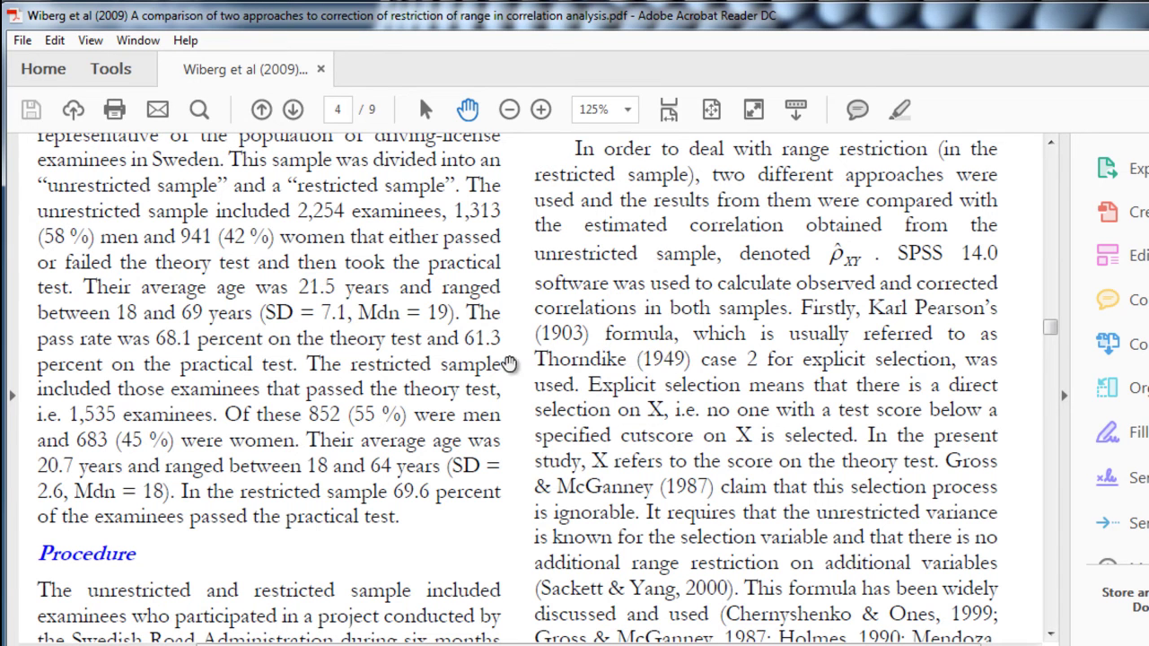
{"action": "scroll", "coordinate": [626, 363], "scroll_direction": "down", "scroll_amount": 3}
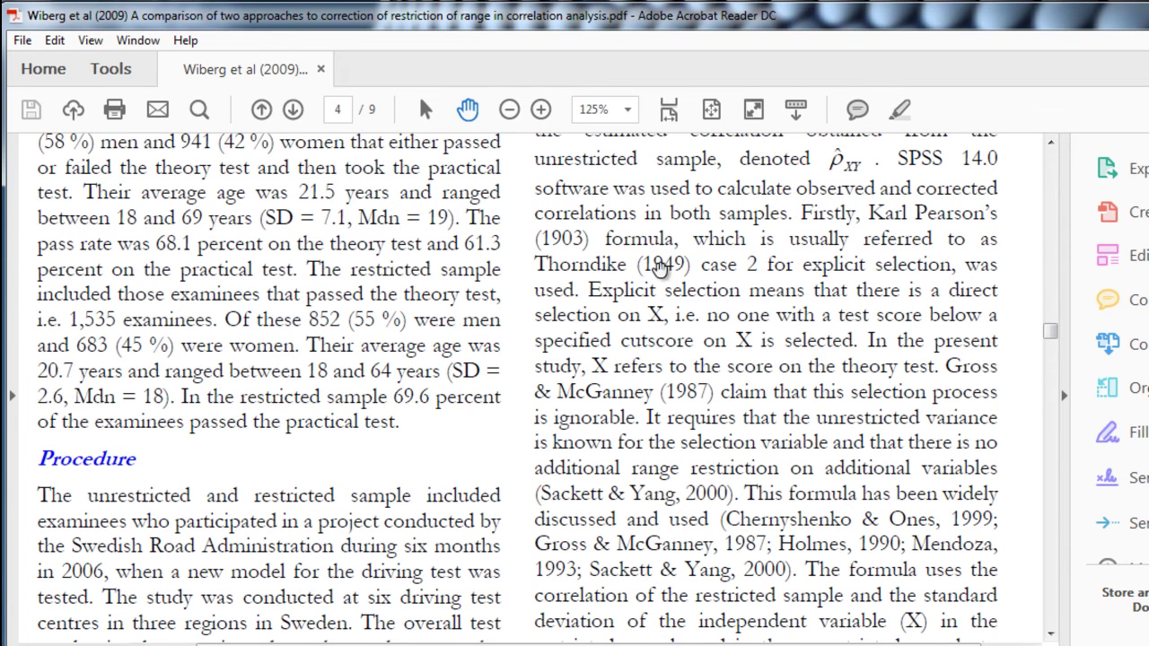
{"action": "scroll", "coordinate": [594, 359], "scroll_direction": "down", "scroll_amount": 6}
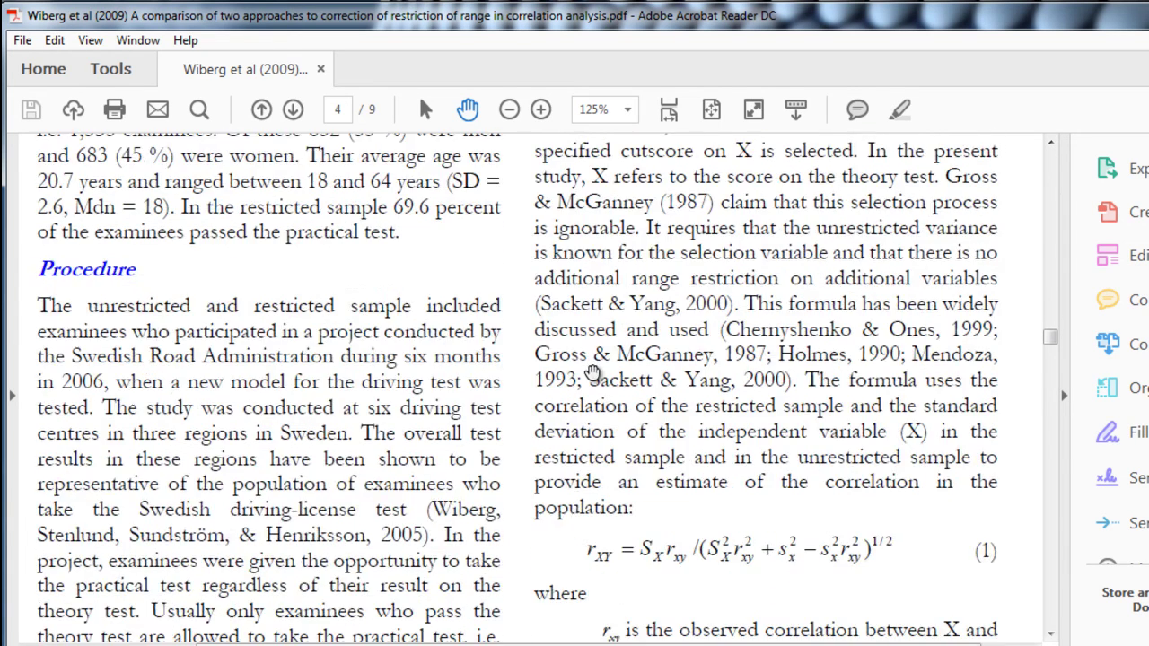
{"action": "scroll", "coordinate": [592, 372], "scroll_direction": "down", "scroll_amount": 1}
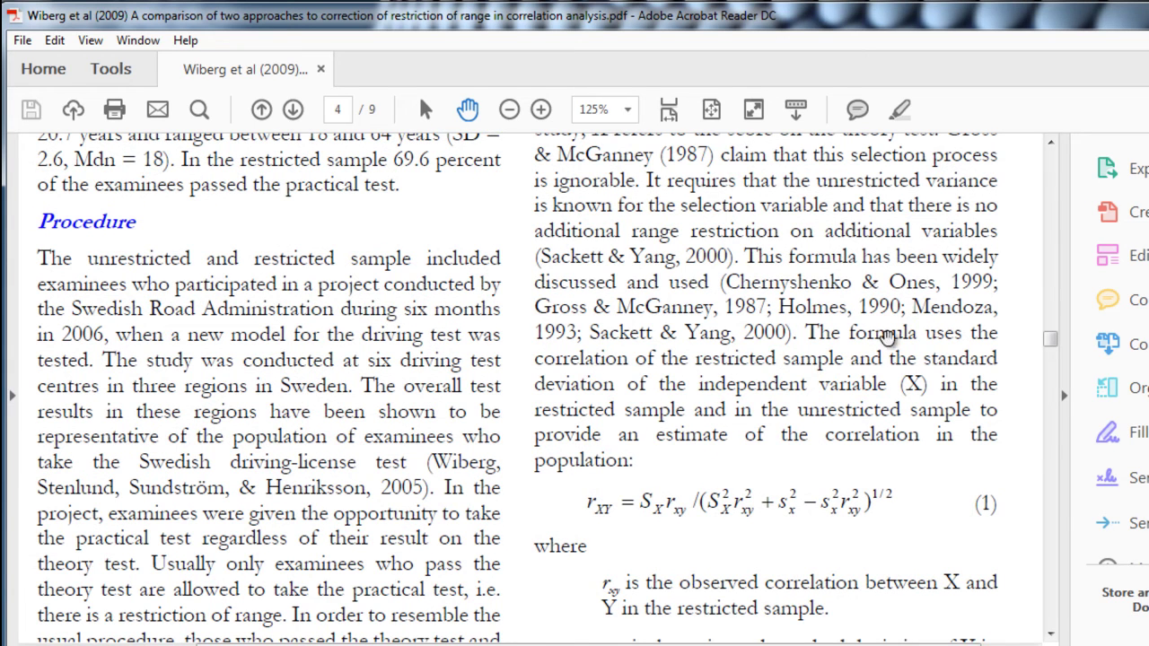
{"action": "scroll", "coordinate": [644, 398], "scroll_direction": "down", "scroll_amount": 3}
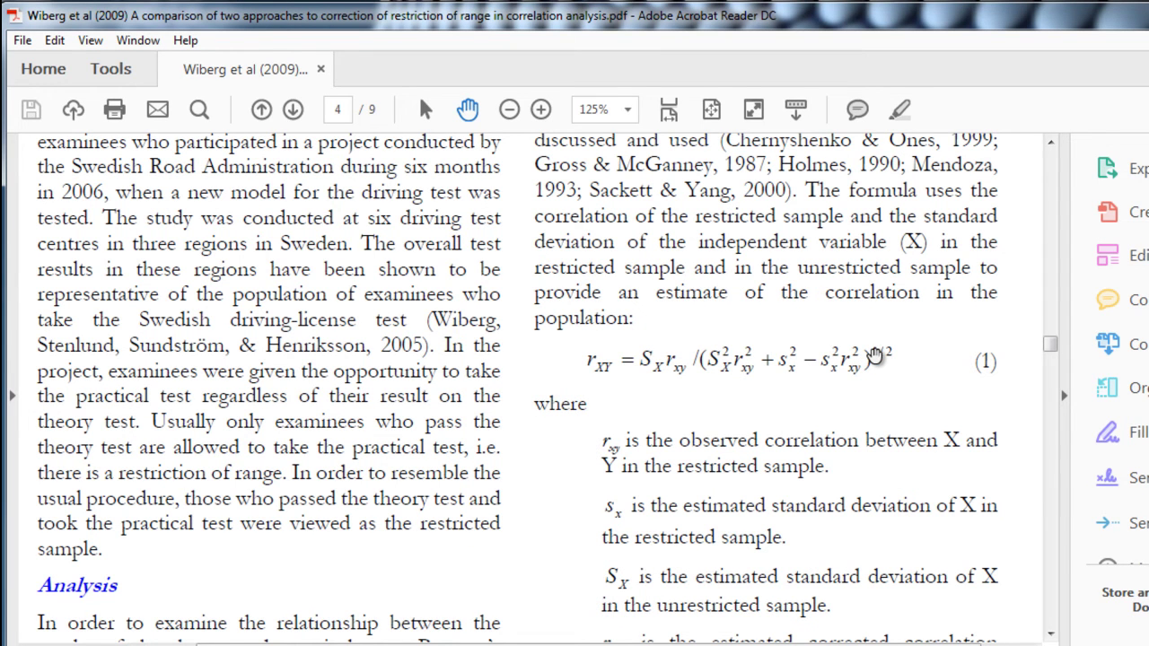
{"action": "scroll", "coordinate": [876, 356], "scroll_direction": "down", "scroll_amount": 1}
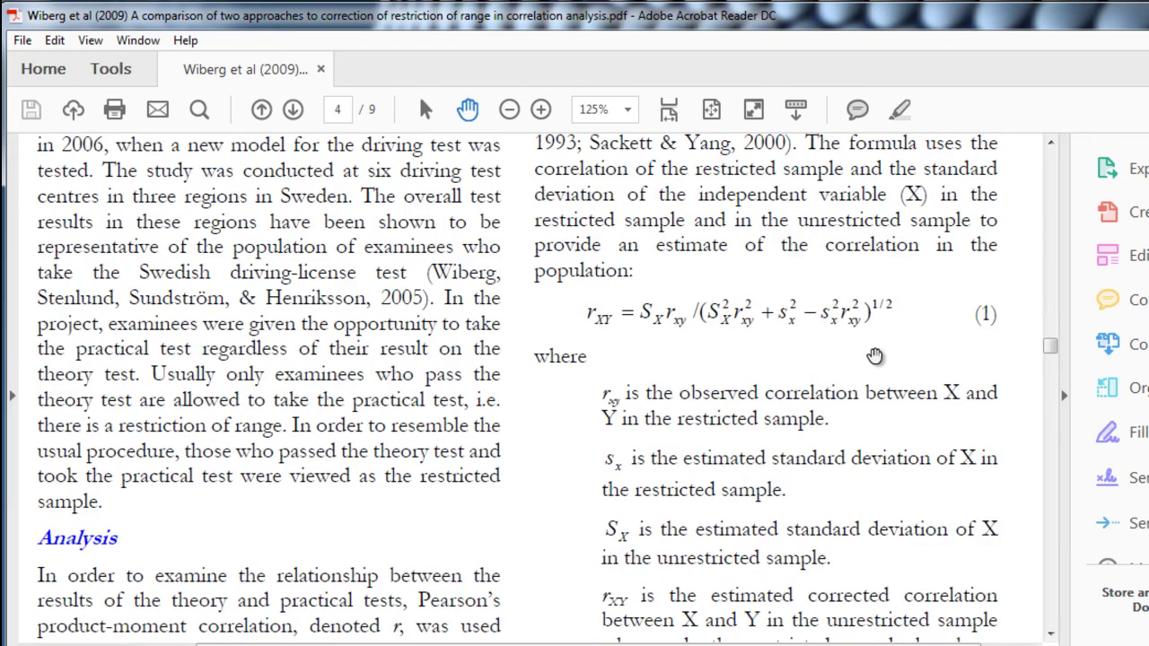
{"action": "scroll", "coordinate": [875, 356], "scroll_direction": "down", "scroll_amount": 1}
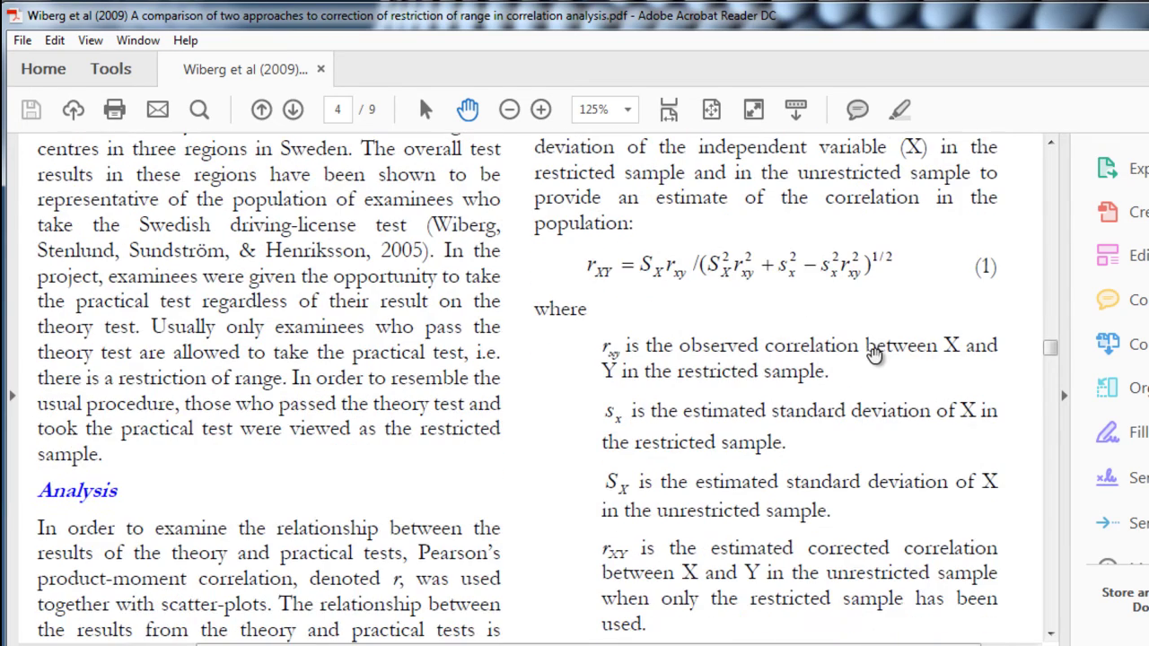
{"action": "scroll", "coordinate": [657, 359], "scroll_direction": "down", "scroll_amount": 15}
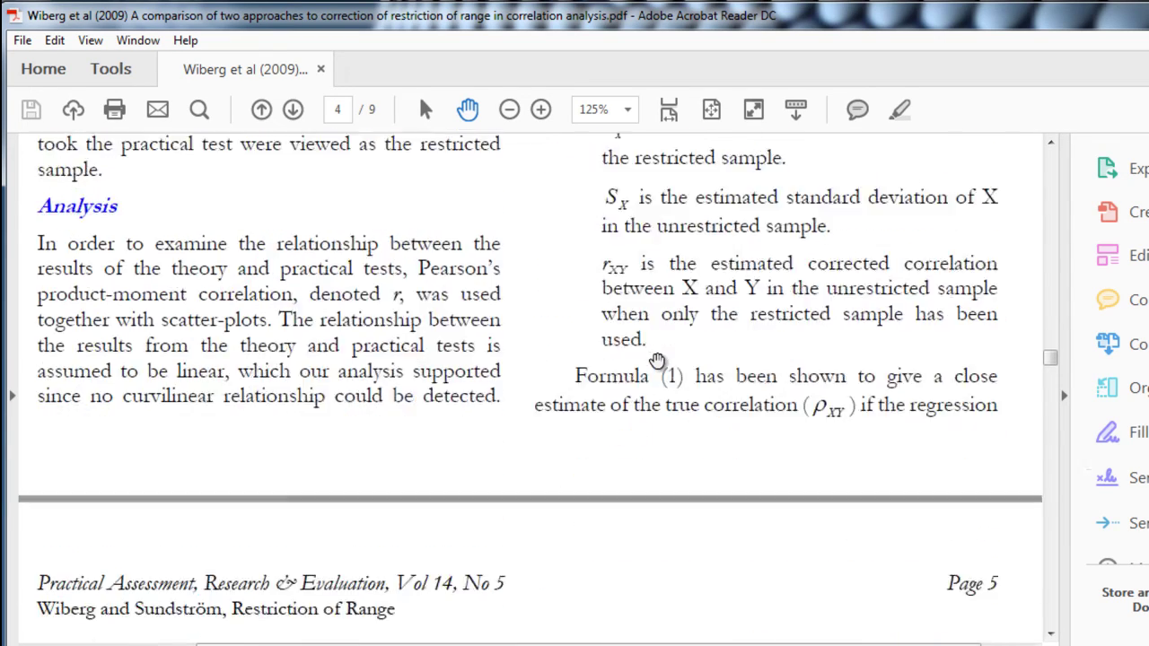
{"action": "scroll", "coordinate": [657, 360], "scroll_direction": "down", "scroll_amount": 3}
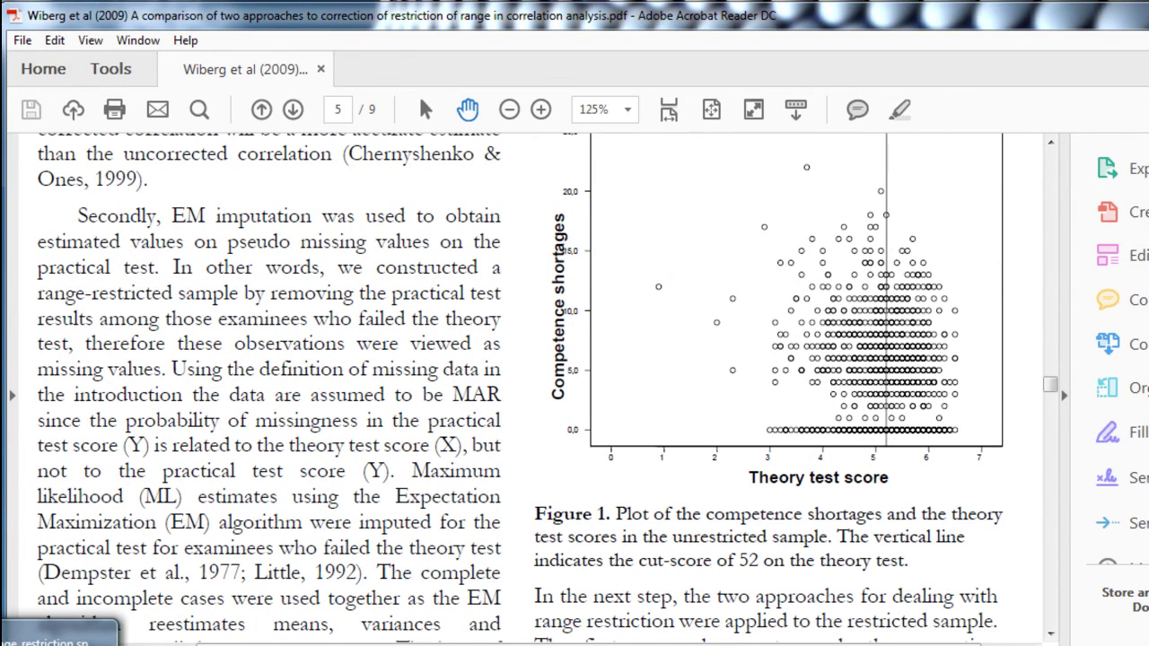
Bring up the SPSS data file and step through r, SD_sample and SD_population in row 1
{"action": "left_click", "coordinate": [59, 636]}
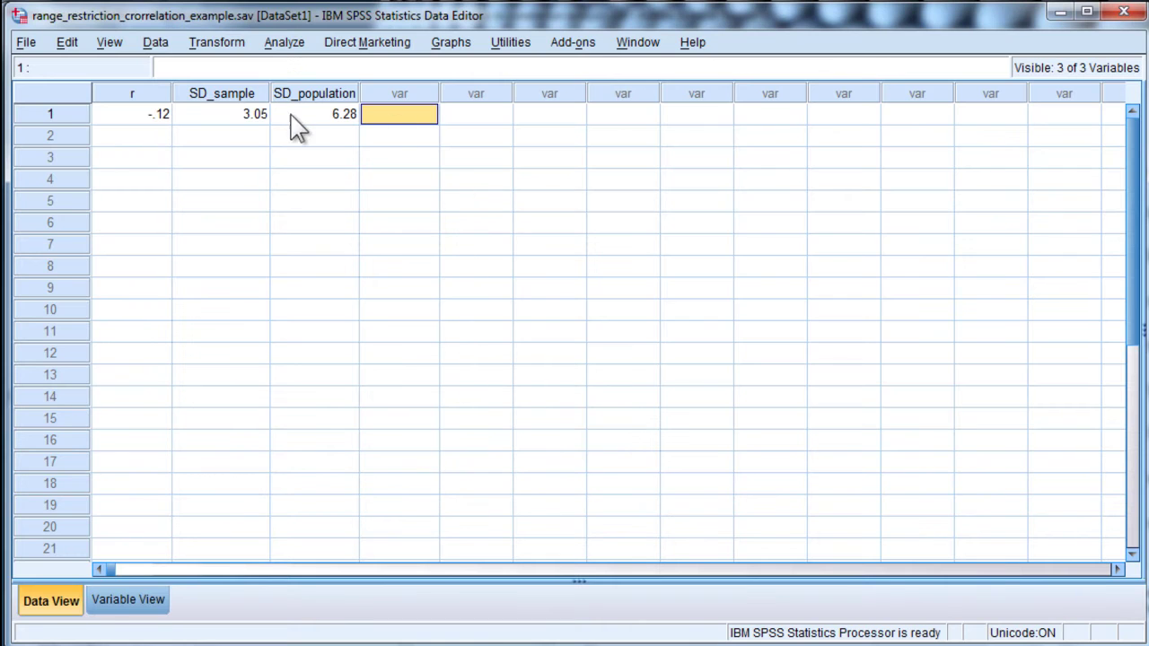
{"action": "left_click", "coordinate": [166, 119]}
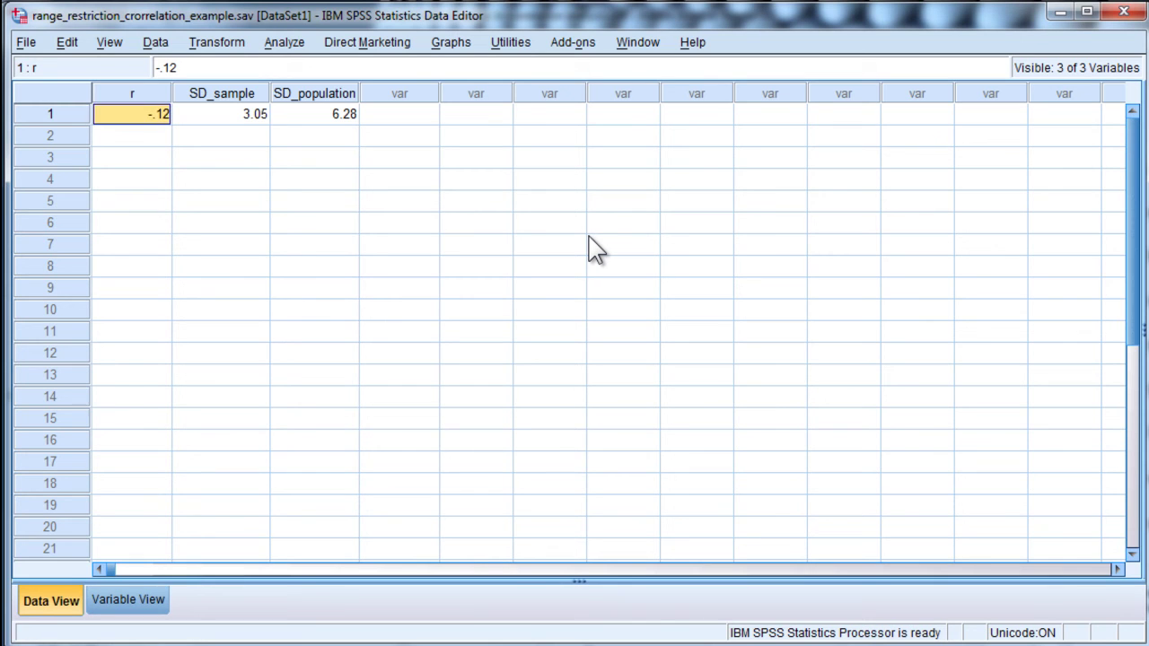
{"action": "key", "text": "Right"}
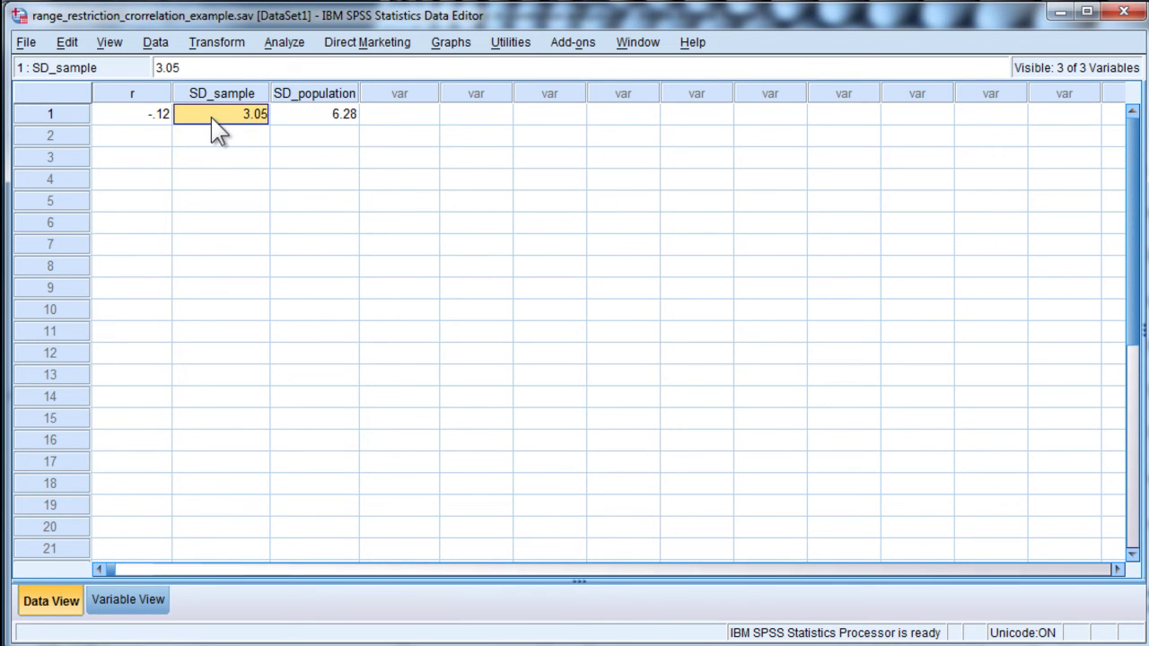
{"action": "key", "text": "Right"}
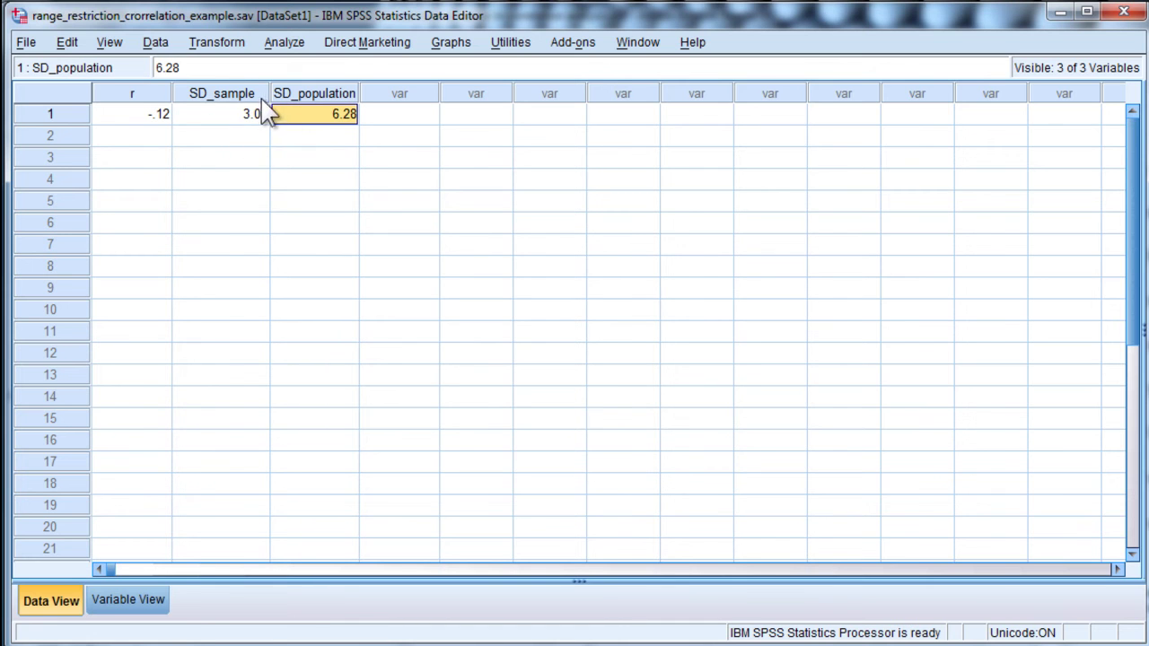
Select the three columns, then recheck r -.12, SD_sample 3.05 and SD_population 6.28
{"action": "left_click_drag", "start_coordinate": [151, 100], "coordinate": [332, 139]}
{"action": "left_click", "coordinate": [240, 119]}
{"action": "left_click", "coordinate": [162, 114]}
{"action": "left_click", "coordinate": [203, 118]}
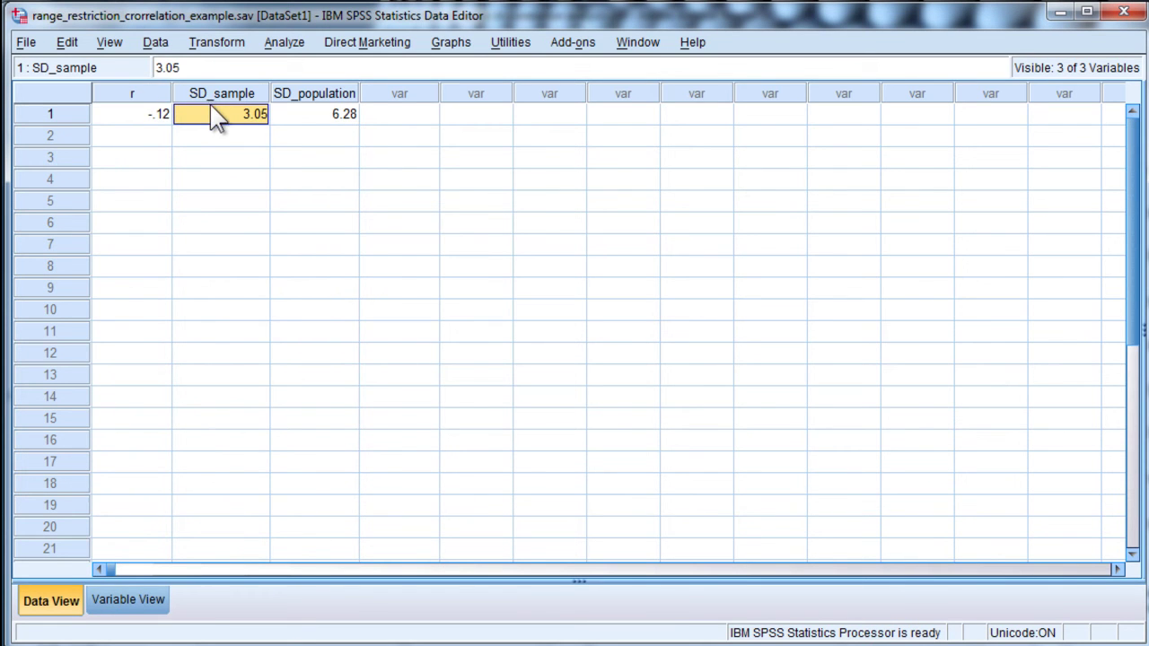
{"action": "left_click", "coordinate": [284, 121]}
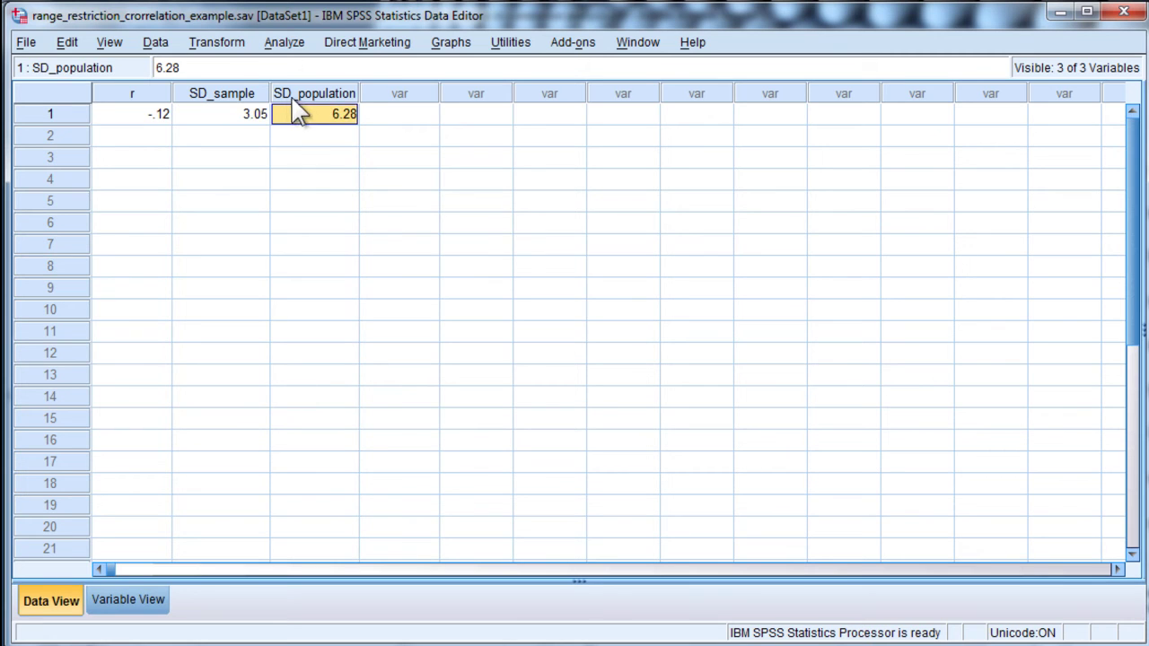
{"action": "left_click", "coordinate": [380, 118]}
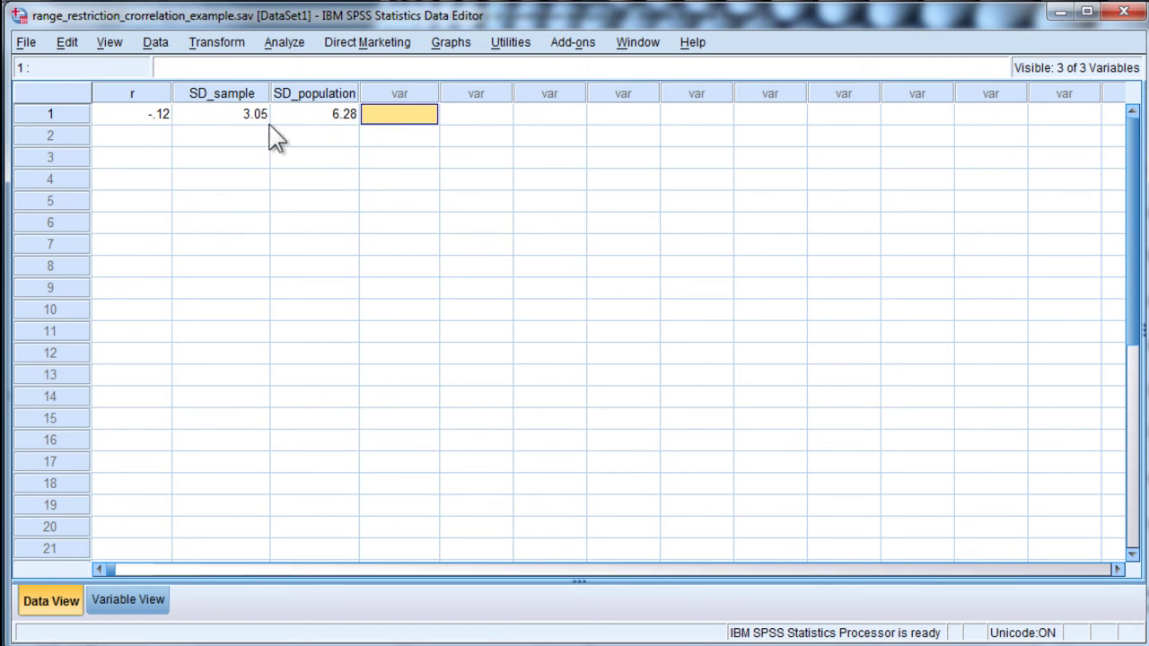
{"action": "left_click", "coordinate": [316, 123]}
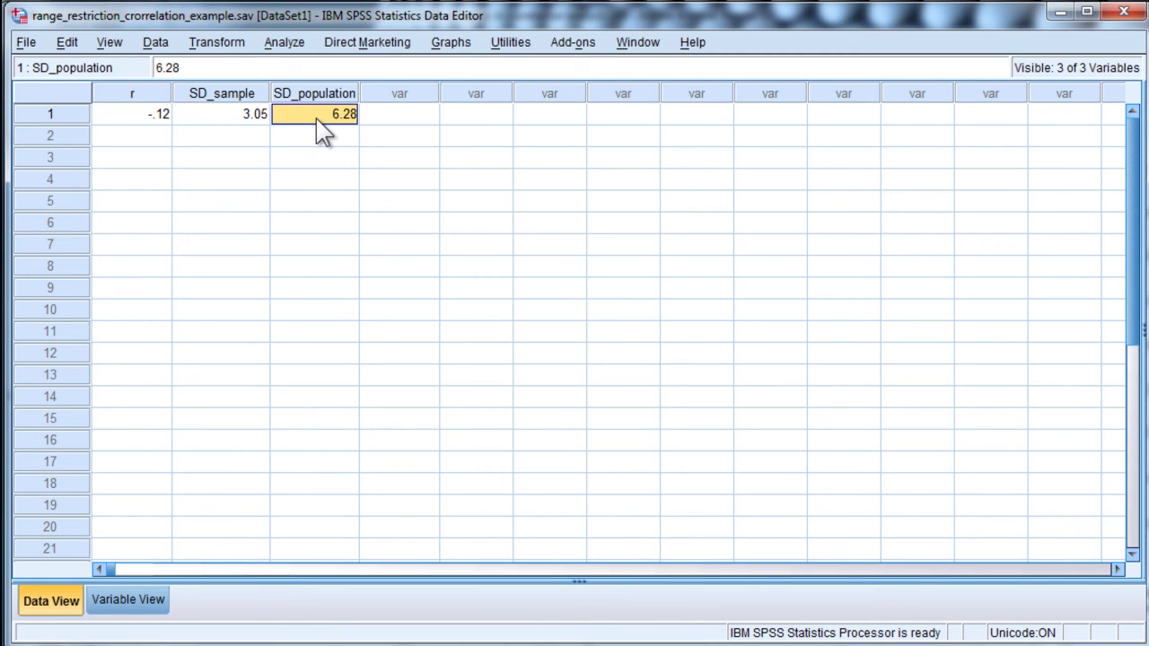
{"action": "left_click", "coordinate": [316, 134]}
{"action": "left_click", "coordinate": [317, 117]}
Review the squared-r and corrected-numerator COMPUTE lines, then switch back to the Wiberg paper
{"action": "left_click", "coordinate": [206, 494]}
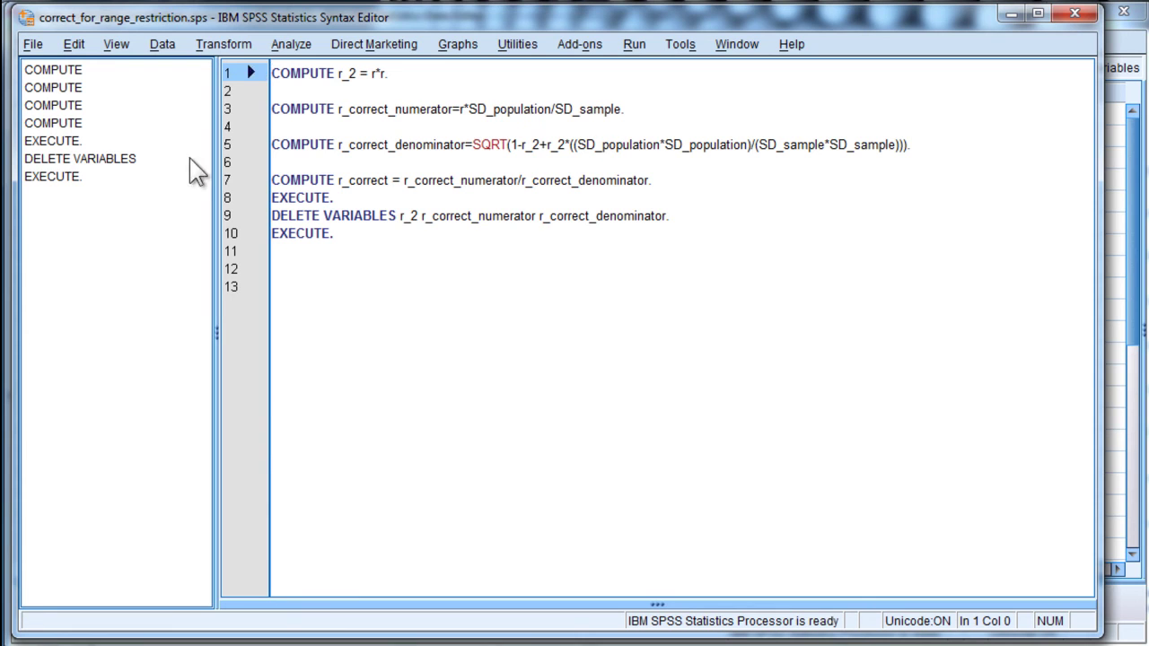
{"action": "left_click", "coordinate": [328, 90]}
{"action": "left_click", "coordinate": [333, 73]}
{"action": "left_click", "coordinate": [348, 110]}
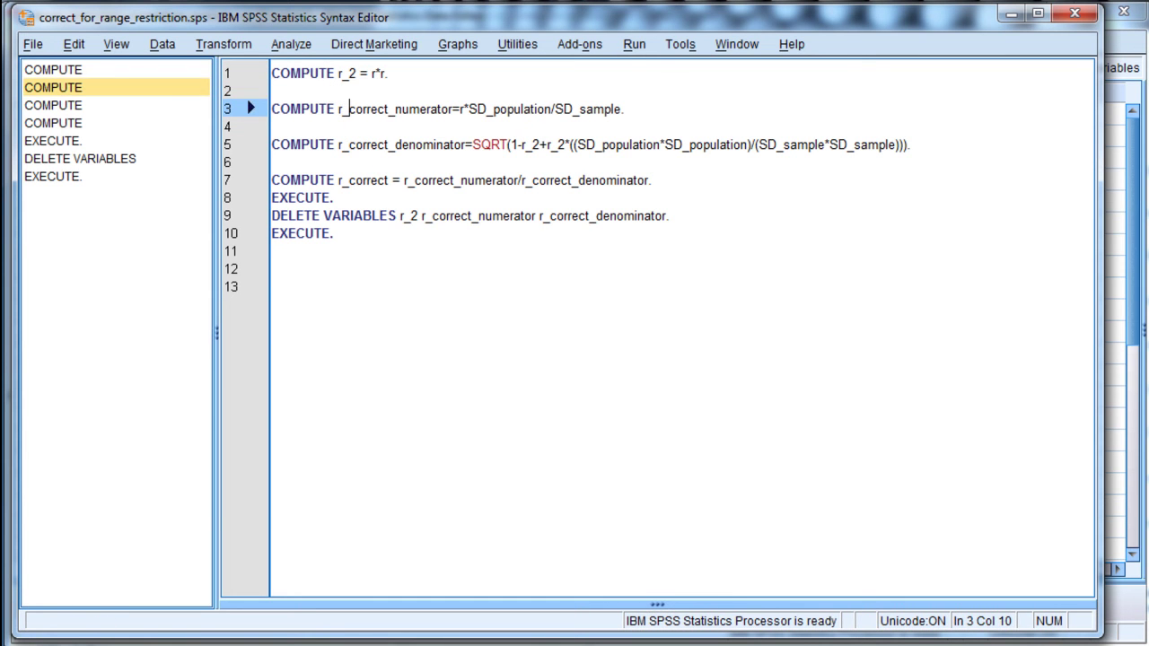
{"action": "key", "text": "alt+Tab"}
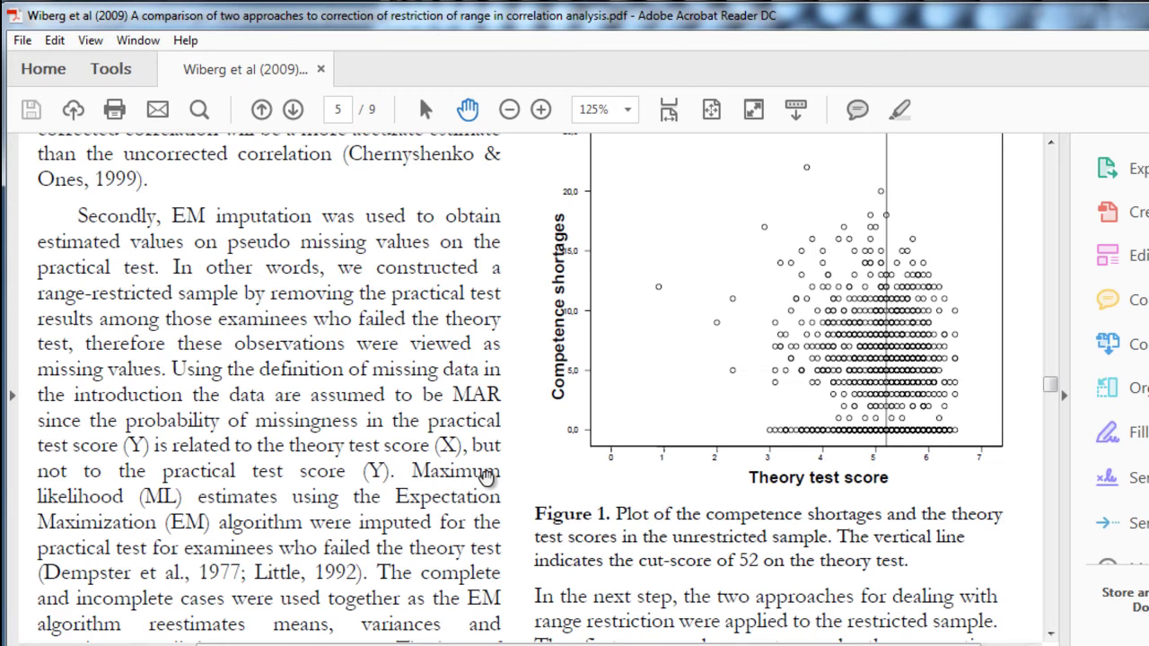
Recheck formula (1) on page 4, then return to correct_for_range_restriction.sps in SPSS
{"action": "scroll", "coordinate": [486, 478], "scroll_direction": "up", "scroll_amount": 3}
{"action": "scroll", "coordinate": [486, 478], "scroll_direction": "down", "scroll_amount": 4}
{"action": "scroll", "coordinate": [485, 478], "scroll_direction": "up", "scroll_amount": 12}
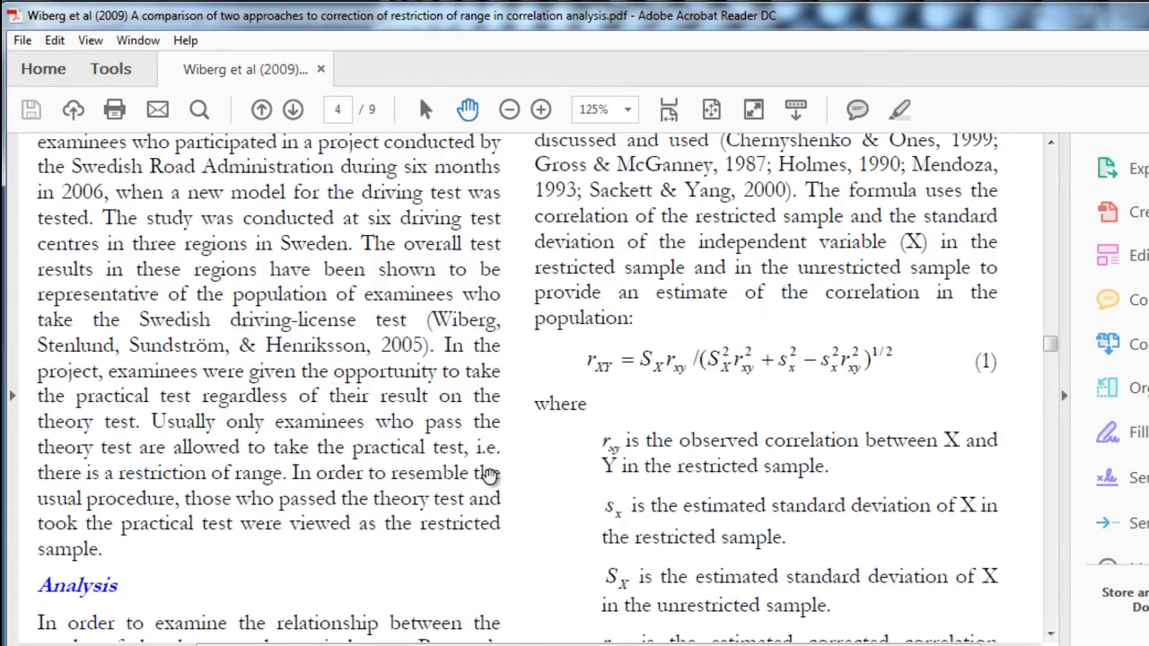
{"action": "scroll", "coordinate": [490, 473], "scroll_direction": "down", "scroll_amount": 3}
{"action": "scroll", "coordinate": [727, 371], "scroll_direction": "down", "scroll_amount": 1}
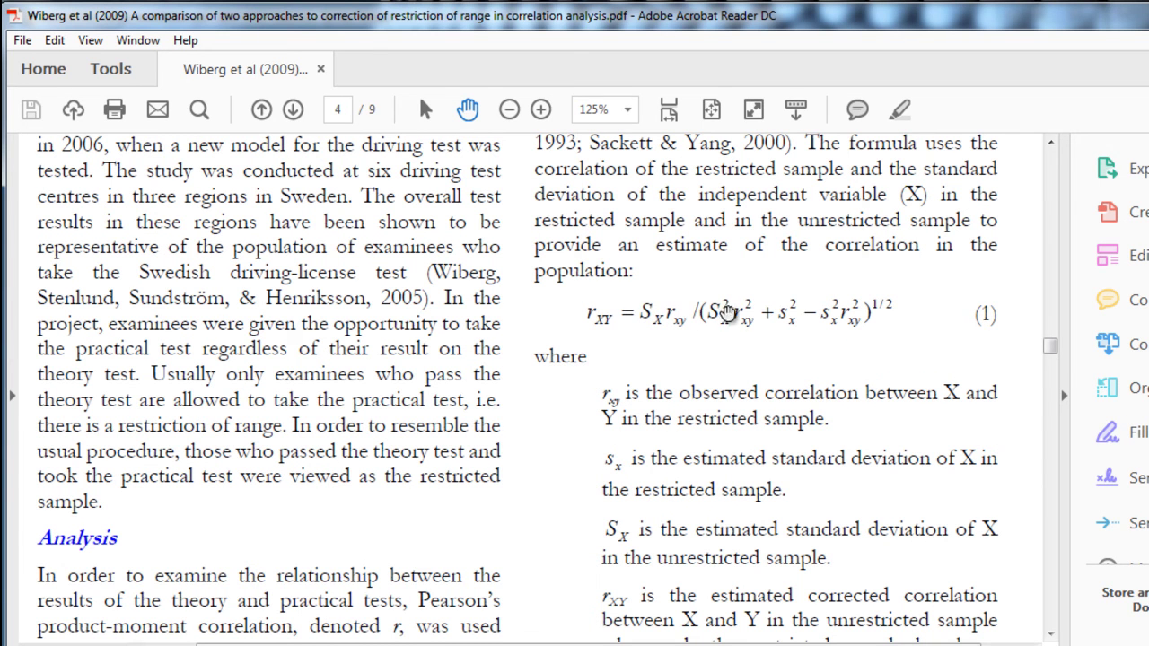
{"action": "key", "text": "alt+Tab"}
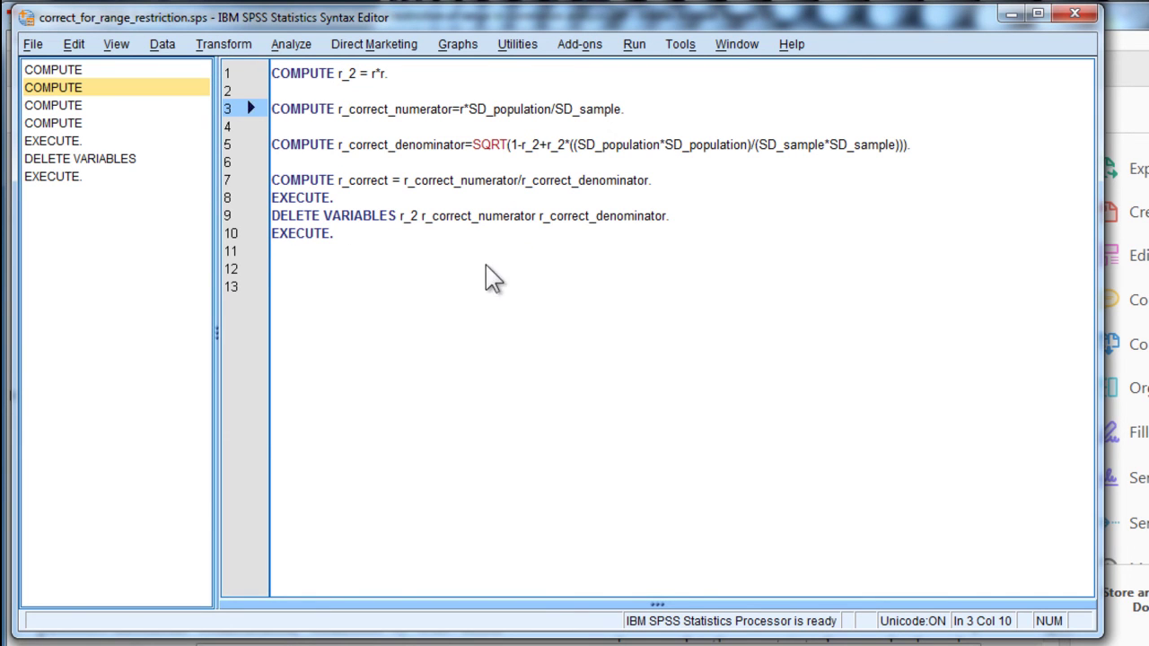
Run all the syntax, confirm r_correct = -.24 in the data, then minimize both SPSS windows
{"action": "left_click", "coordinate": [634, 44]}
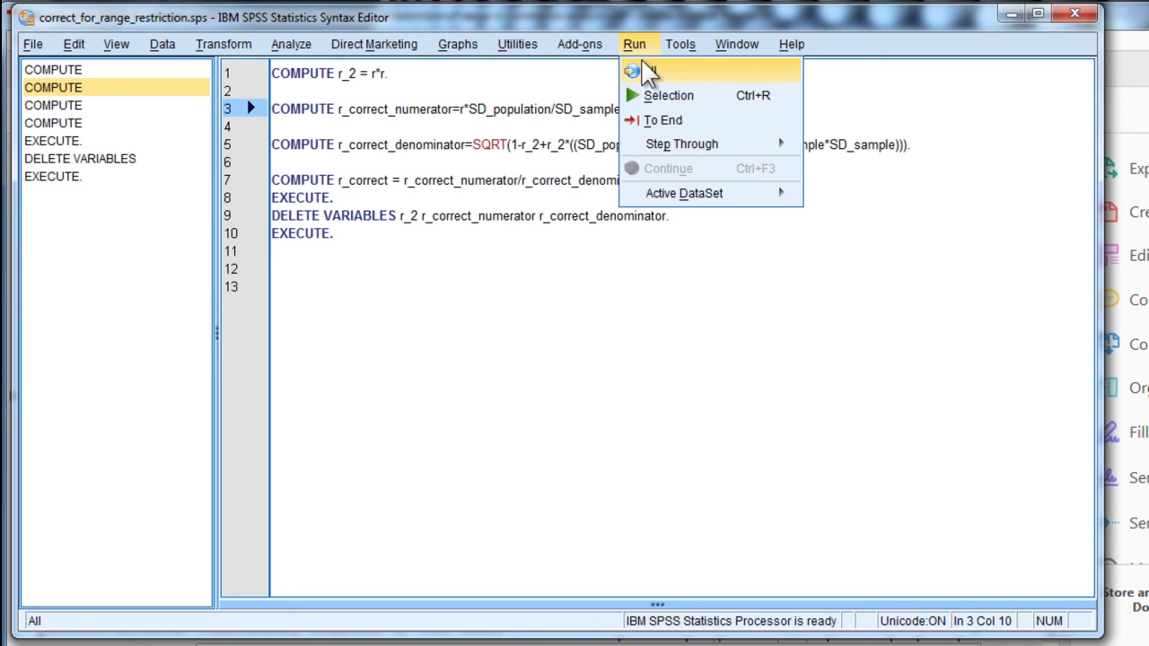
{"action": "left_click", "coordinate": [633, 72]}
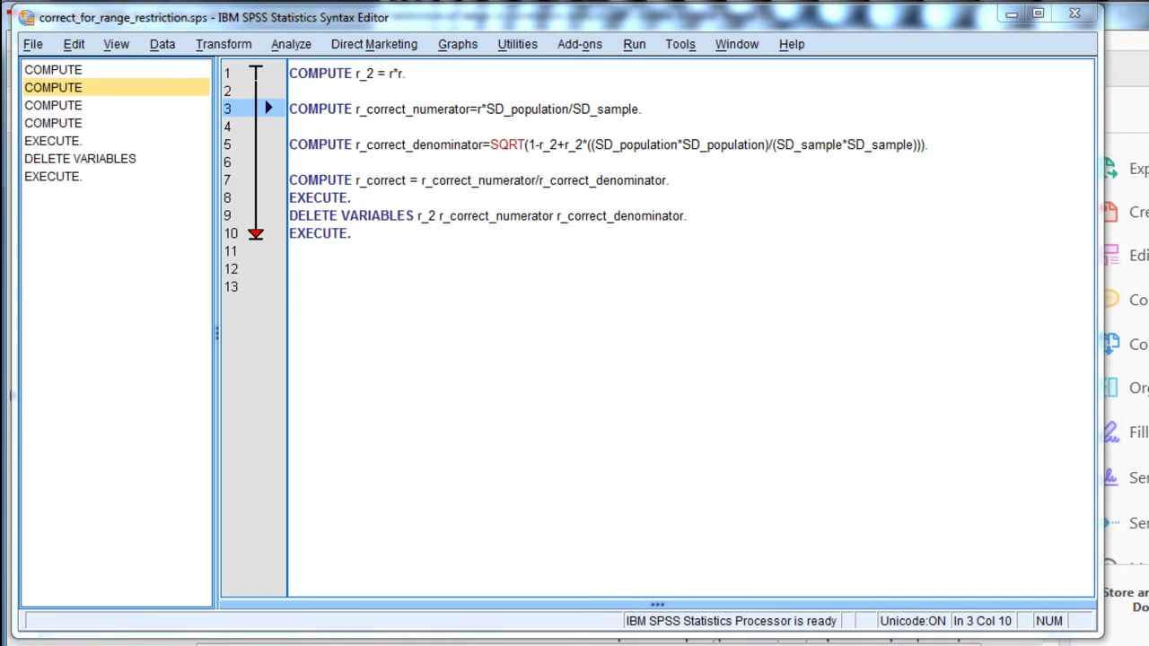
{"action": "left_click", "coordinate": [54, 633]}
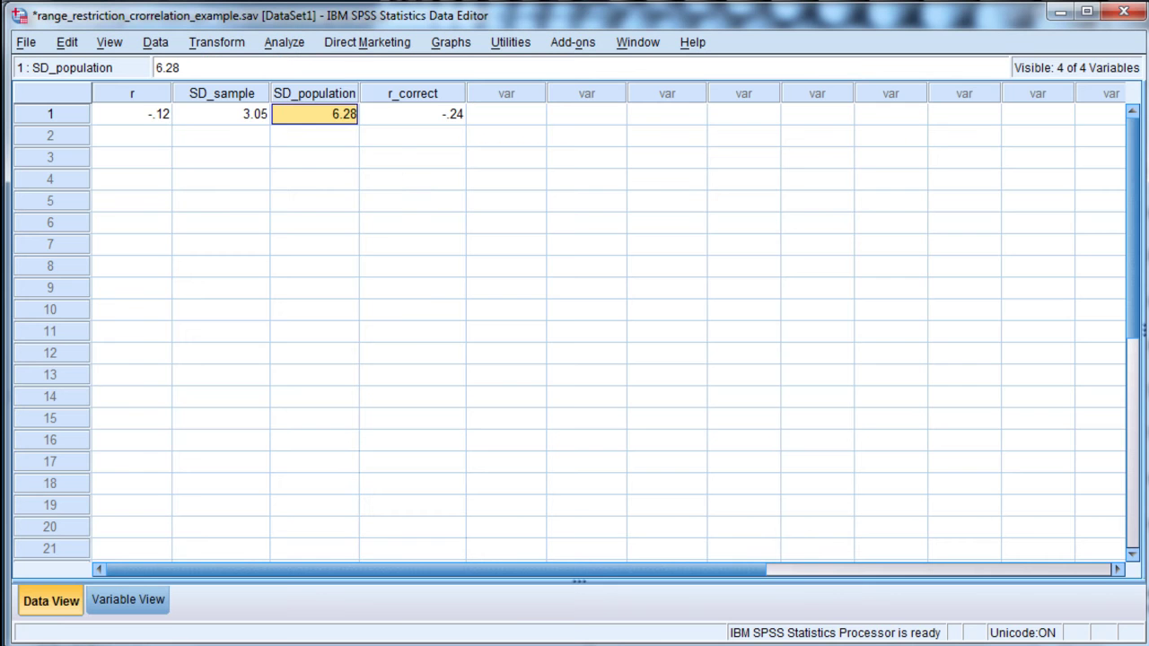
{"action": "left_click", "coordinate": [409, 122]}
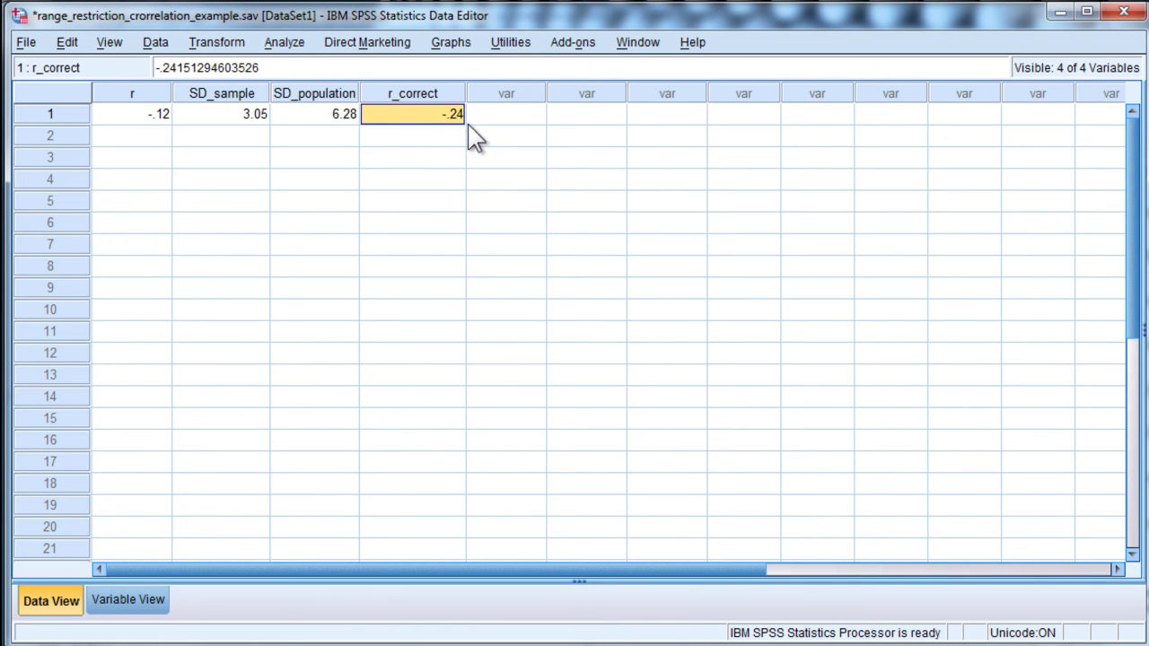
{"action": "left_click", "coordinate": [469, 125]}
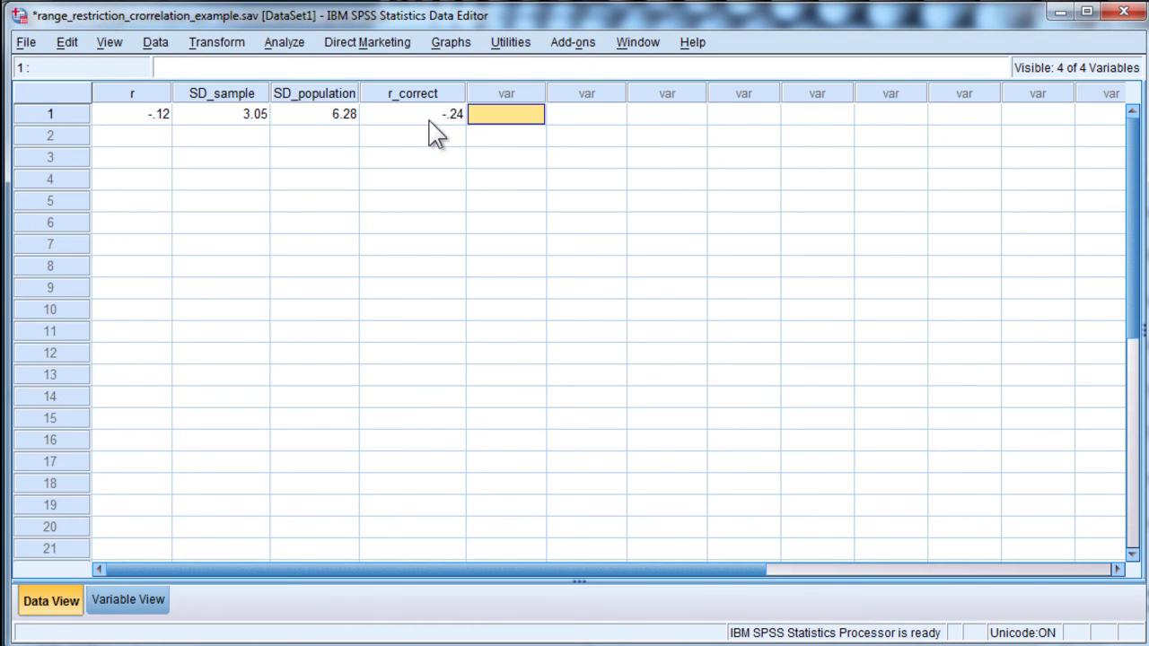
{"action": "left_click", "coordinate": [1059, 13]}
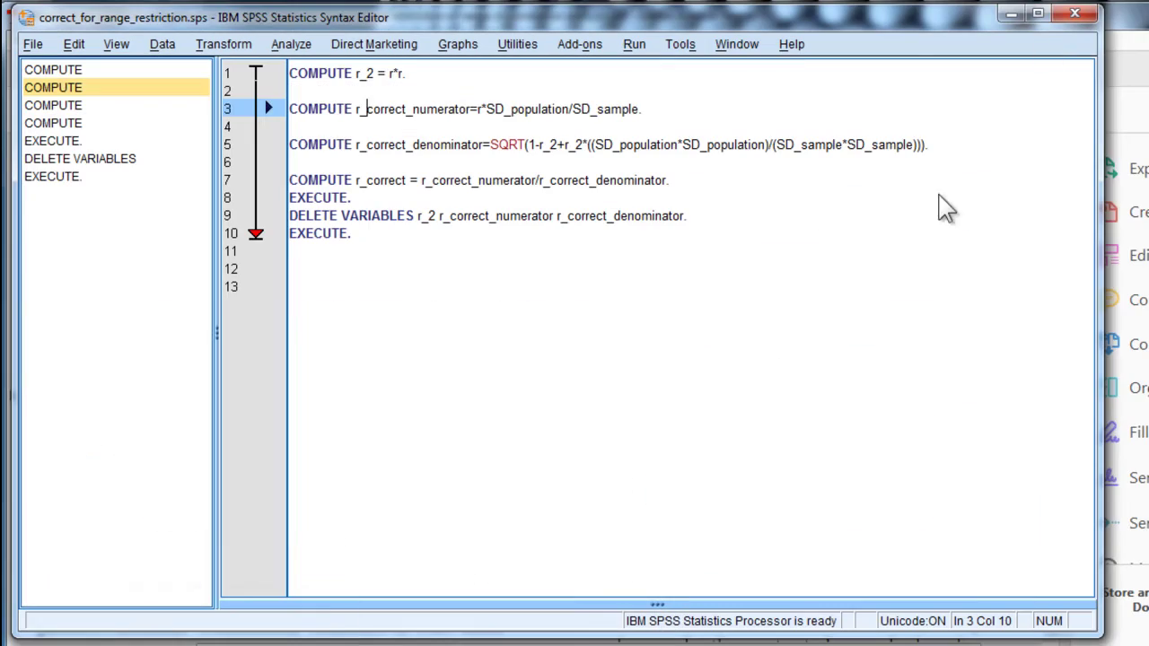
{"action": "left_click", "coordinate": [1012, 13]}
Compare page 6's Table 1 corrected estimate -0.24 with the SPSS result, then return to the syntax
{"action": "scroll", "coordinate": [980, 272], "scroll_direction": "down", "scroll_amount": 15}
{"action": "scroll", "coordinate": [981, 271], "scroll_direction": "down", "scroll_amount": 8}
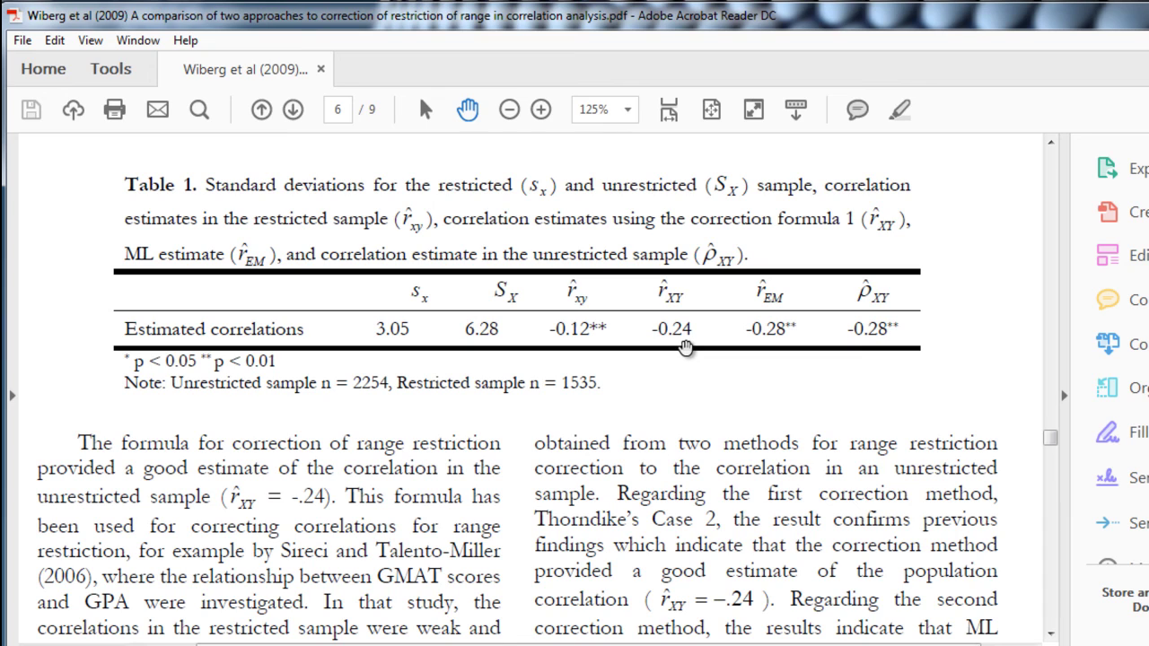
{"action": "scroll", "coordinate": [685, 347], "scroll_direction": "up", "scroll_amount": 10}
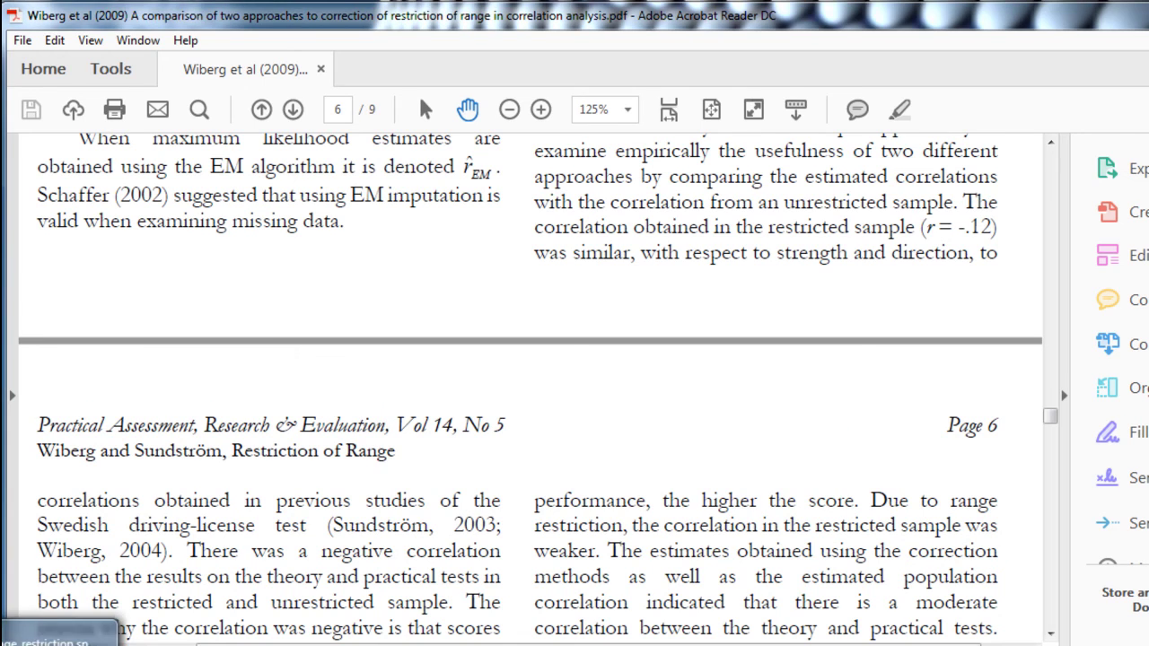
{"action": "key", "text": "alt+Tab"}
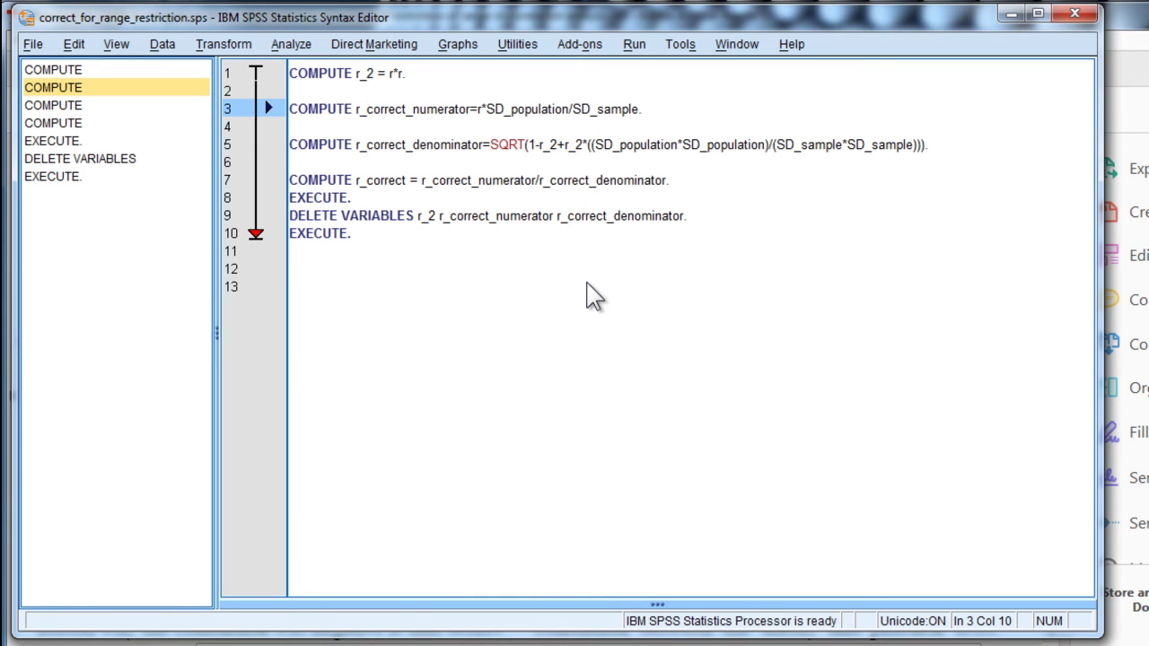